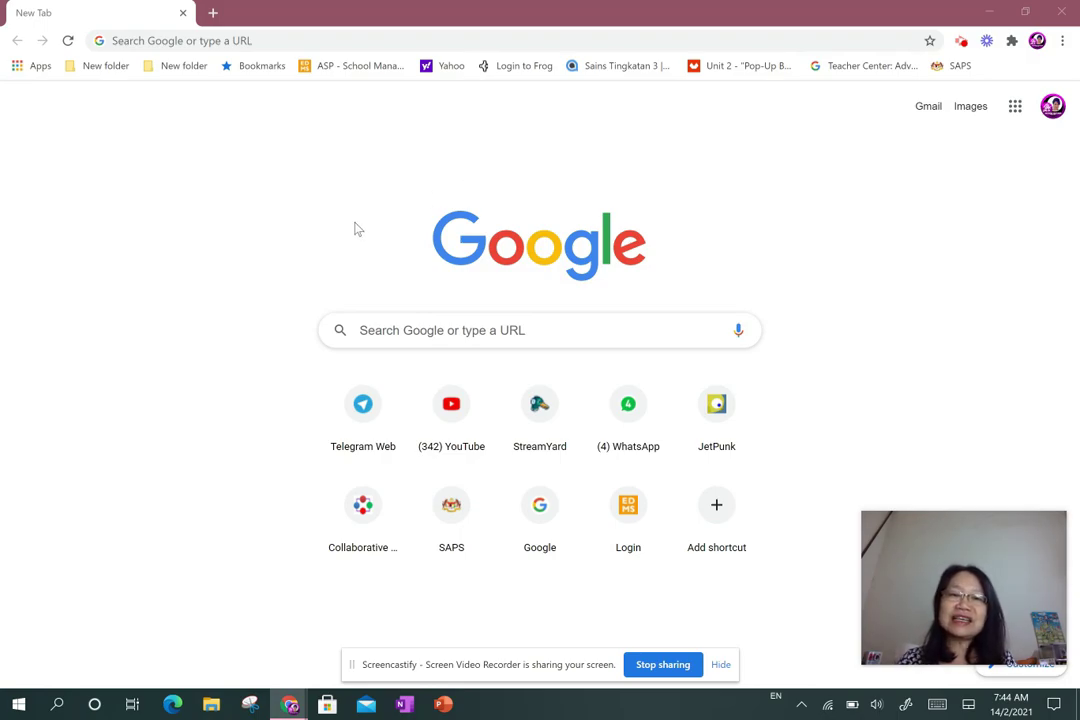
Step: Open YouTube and go to your own channel page
{"action": "left_click", "coordinate": [455, 405]}
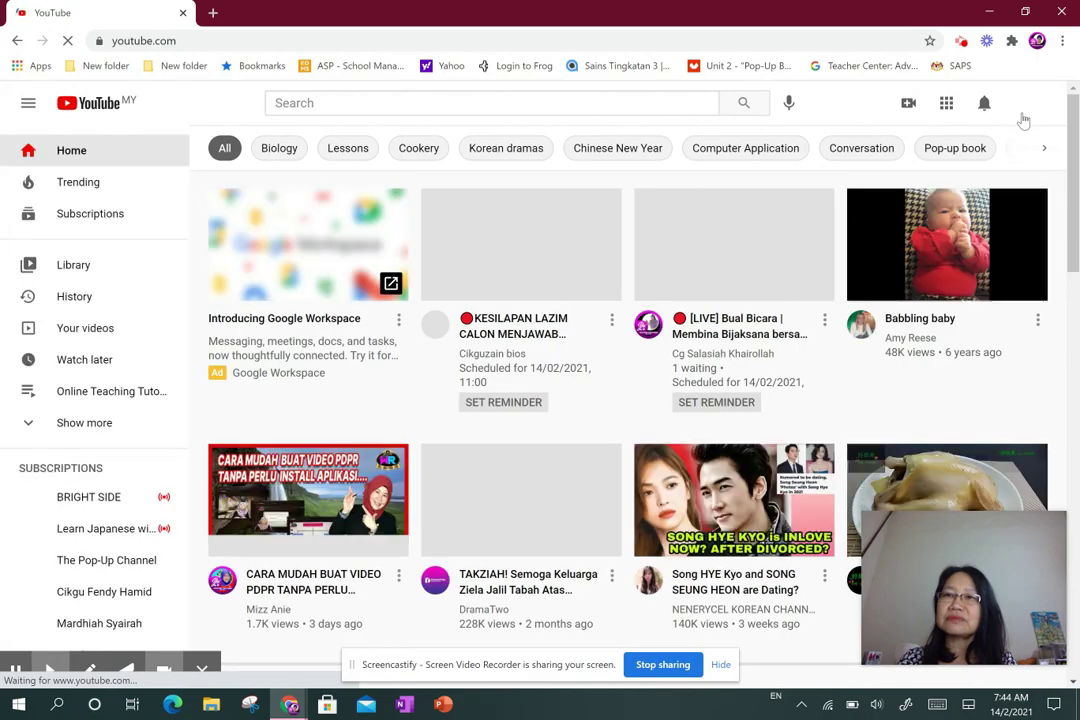
{"action": "left_click", "coordinate": [1030, 103]}
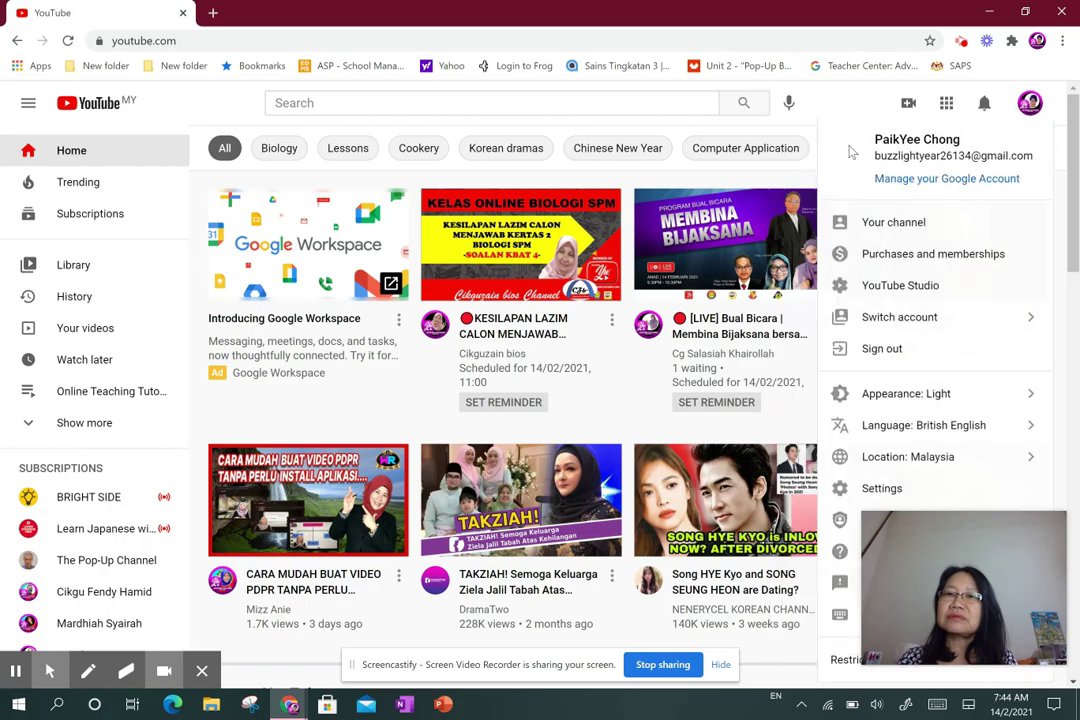
{"action": "left_click", "coordinate": [900, 223]}
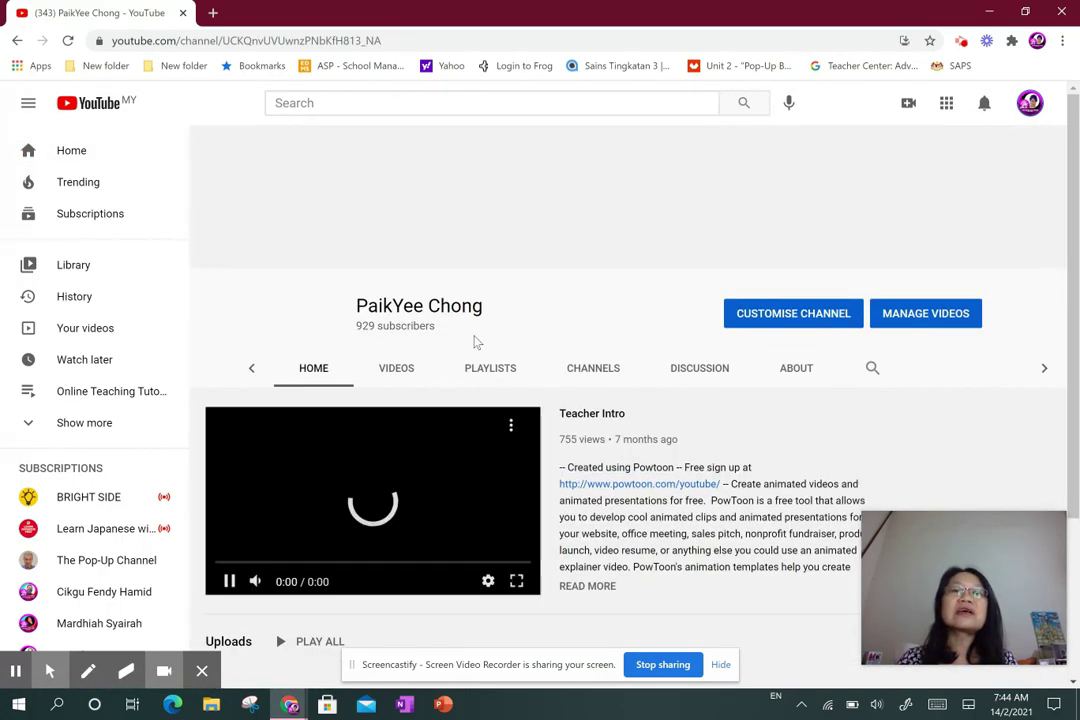
Step: Pause the Teacher Intro video and look over the channel page's statistics and uploads
{"action": "scroll", "coordinate": [476, 338], "scroll_direction": "down", "scroll_amount": 2}
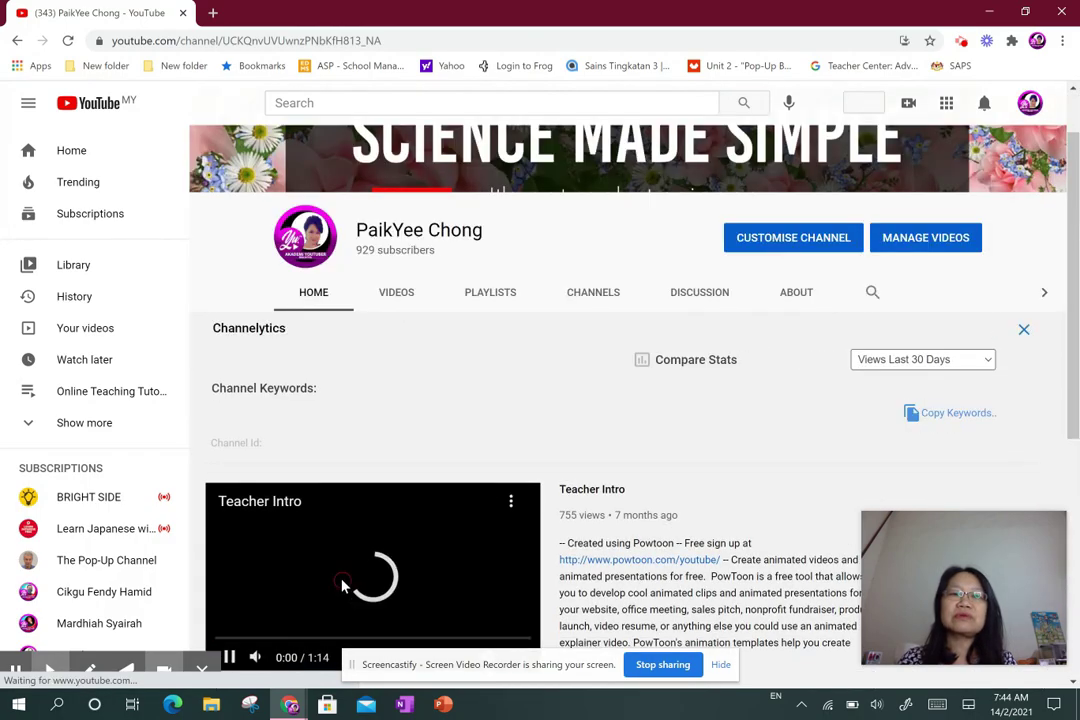
{"action": "left_click", "coordinate": [340, 587]}
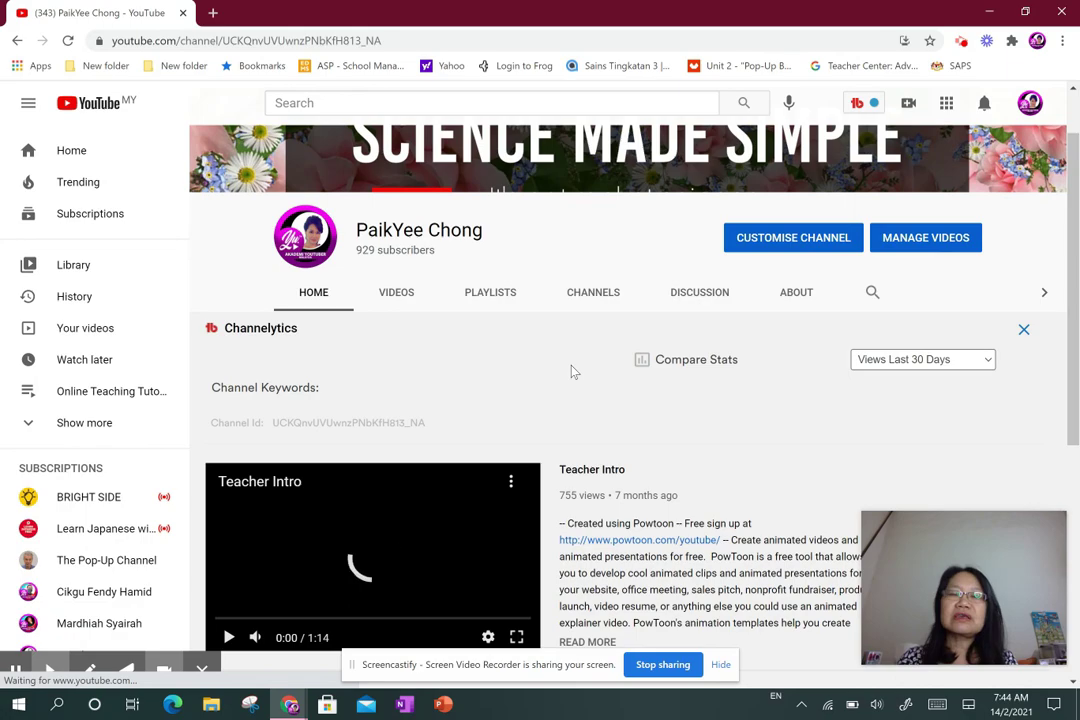
{"action": "scroll", "coordinate": [398, 268], "scroll_direction": "up", "scroll_amount": 2}
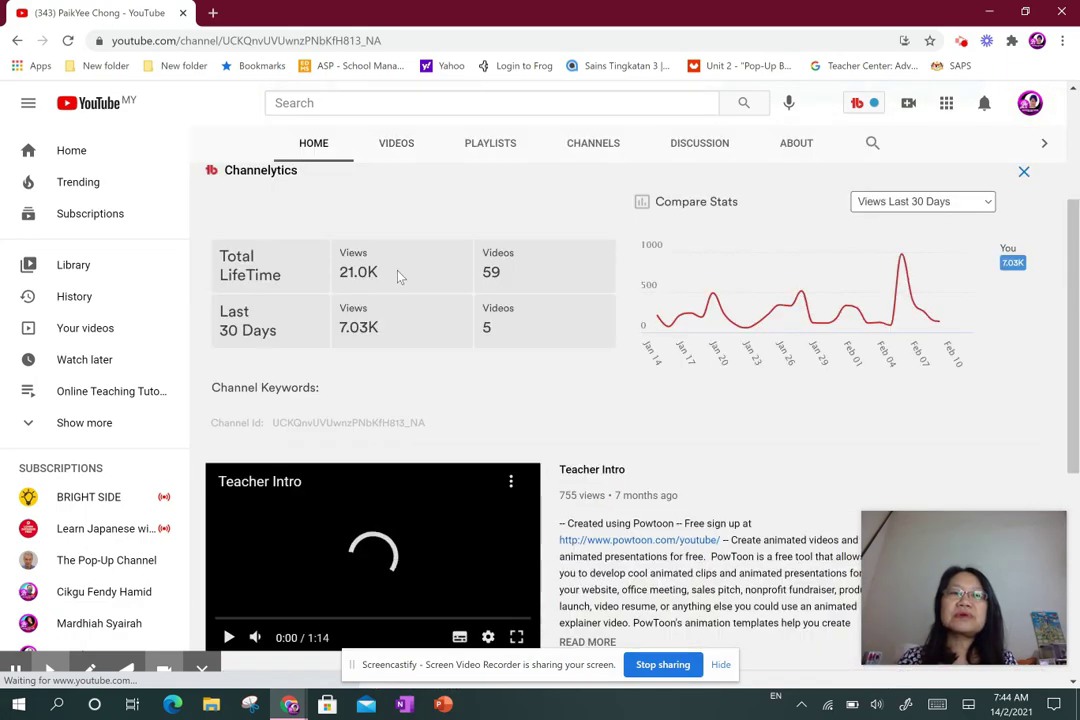
{"action": "scroll", "coordinate": [429, 403], "scroll_direction": "down", "scroll_amount": 3}
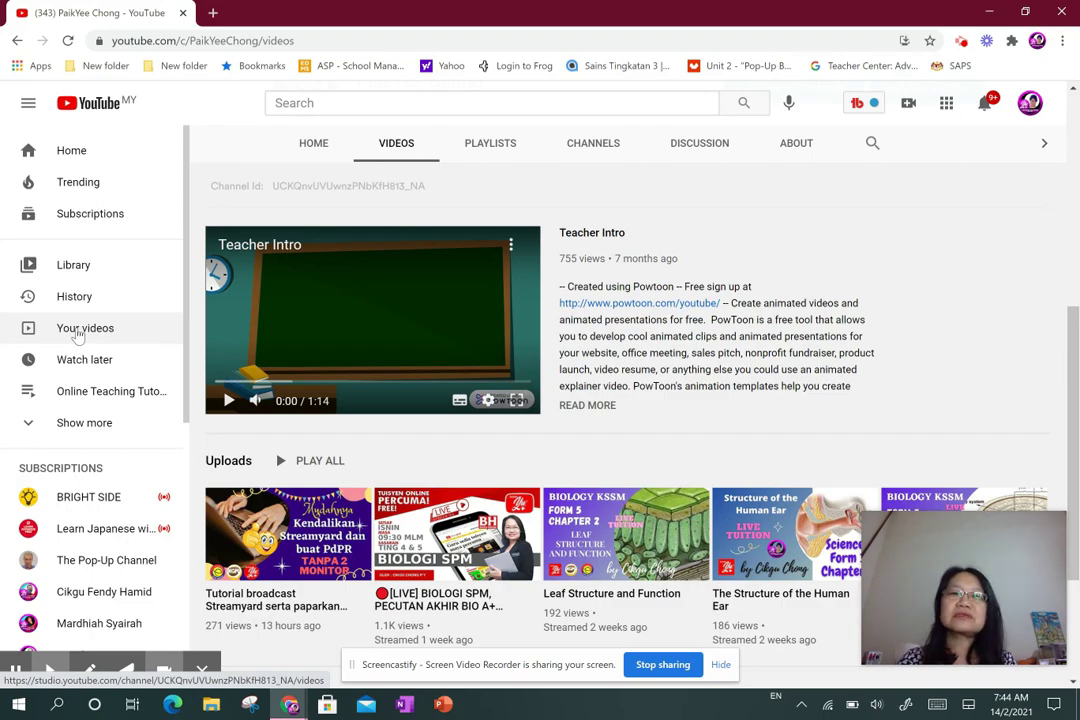
Step: Open the channel's content list in YouTube Studio and show its live streams
{"action": "left_click", "coordinate": [84, 331]}
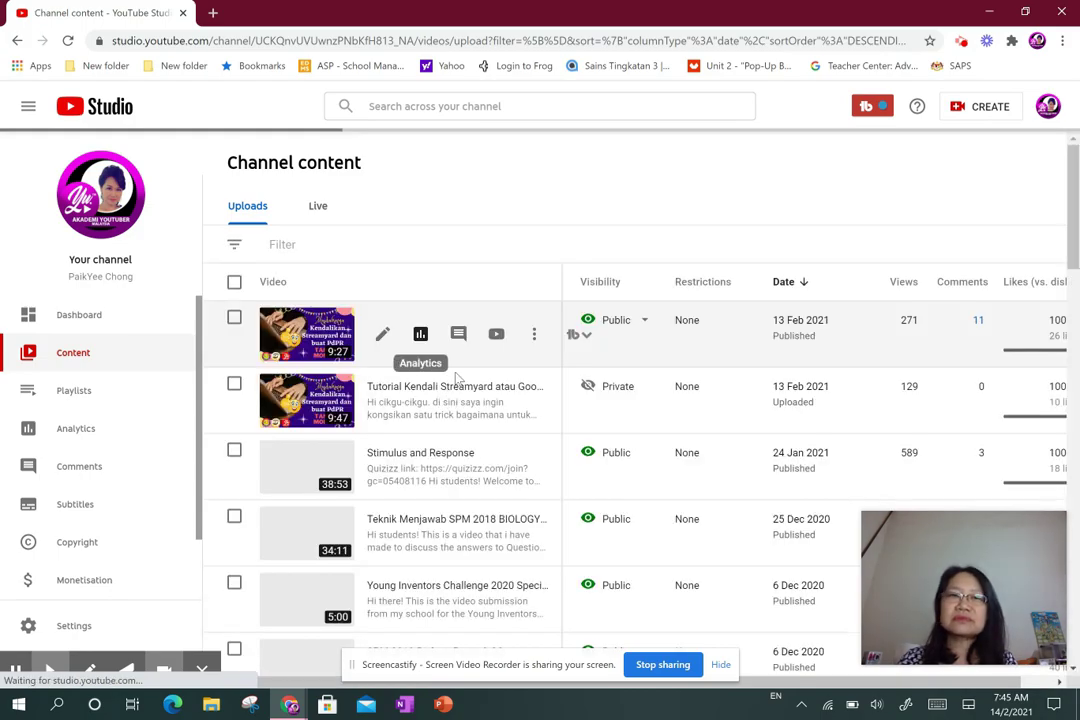
{"action": "left_click", "coordinate": [318, 207]}
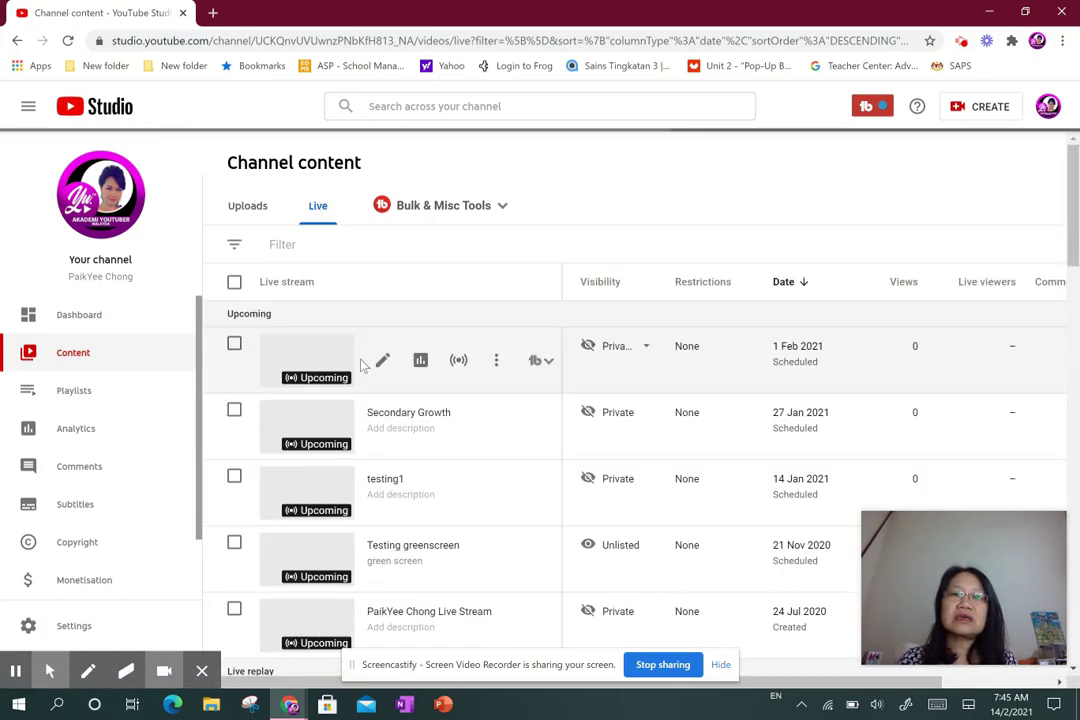
Step: Find the 7:41 long live replay "testing 5" from 7 Dec 2020 and open it in the video editor
{"action": "scroll", "coordinate": [386, 417], "scroll_direction": "down", "scroll_amount": 3}
{"action": "scroll", "coordinate": [388, 417], "scroll_direction": "down", "scroll_amount": 5}
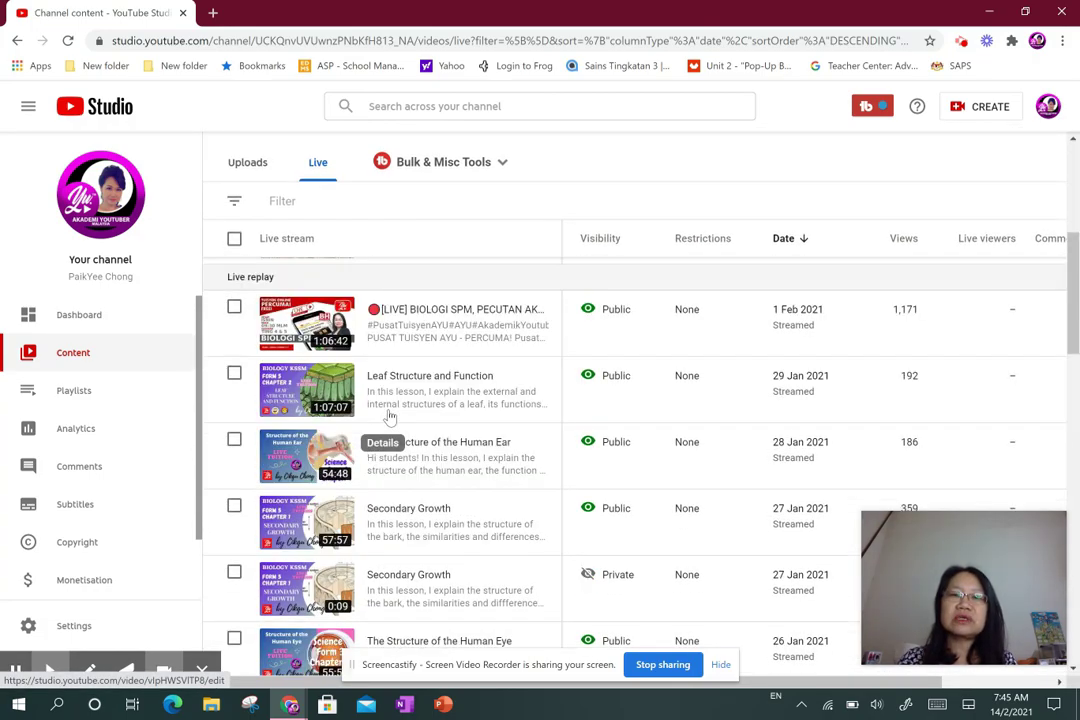
{"action": "scroll", "coordinate": [398, 404], "scroll_direction": "down", "scroll_amount": 6}
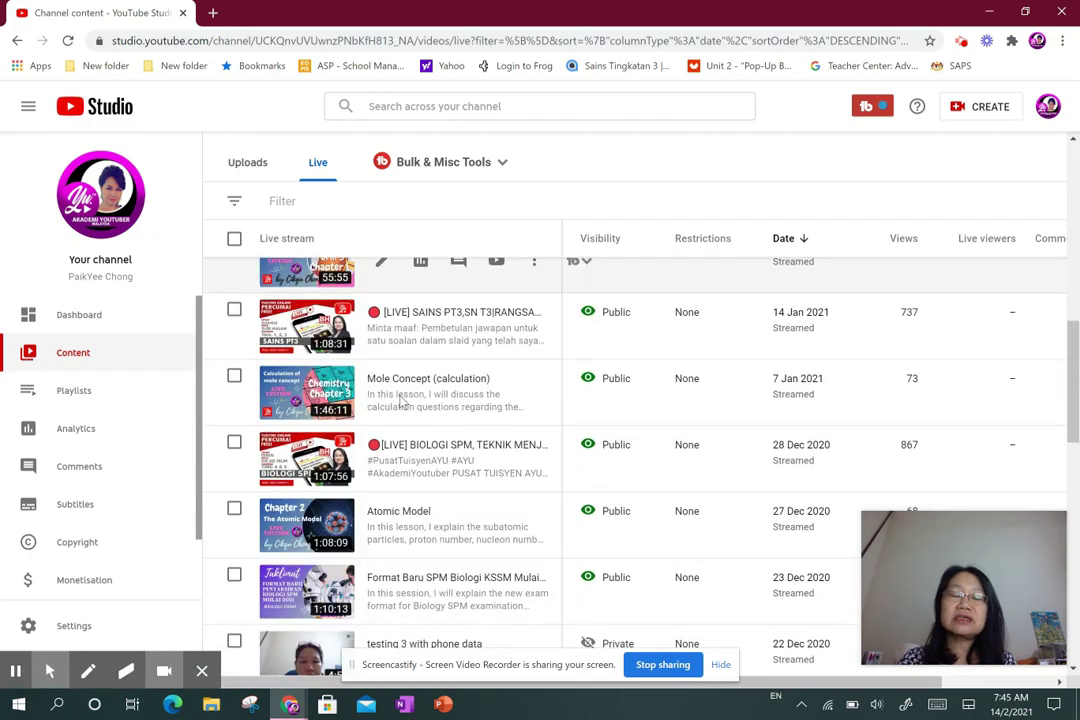
{"action": "scroll", "coordinate": [401, 399], "scroll_direction": "down", "scroll_amount": 3}
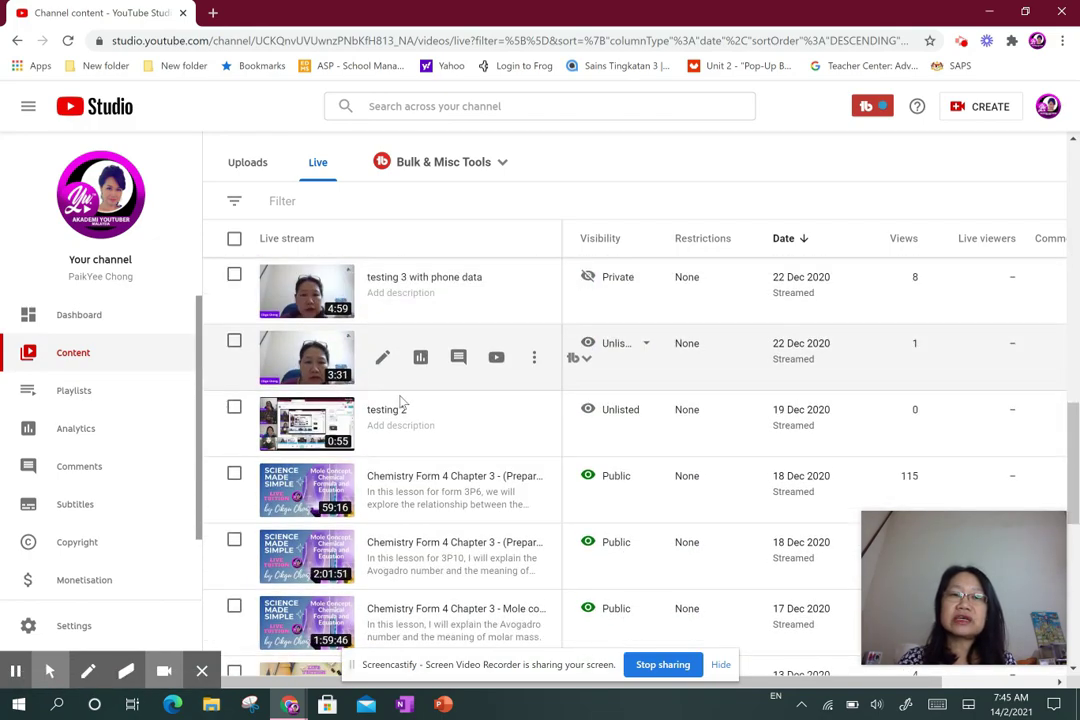
{"action": "scroll", "coordinate": [435, 390], "scroll_direction": "down", "scroll_amount": 4}
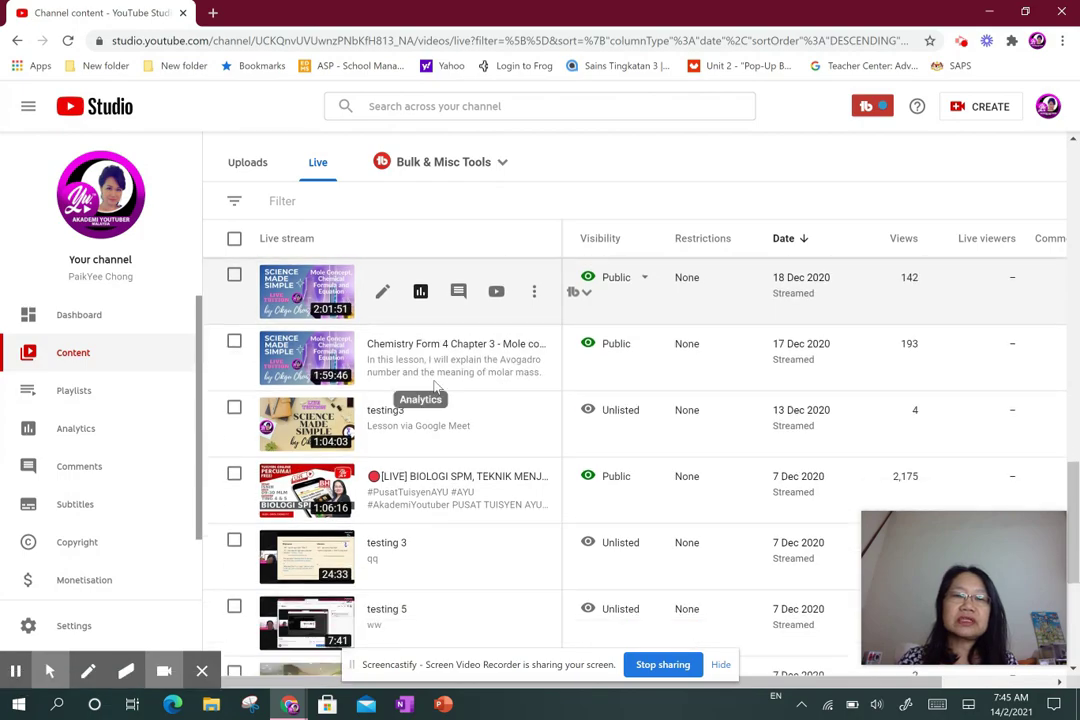
{"action": "scroll", "coordinate": [427, 398], "scroll_direction": "down", "scroll_amount": 1}
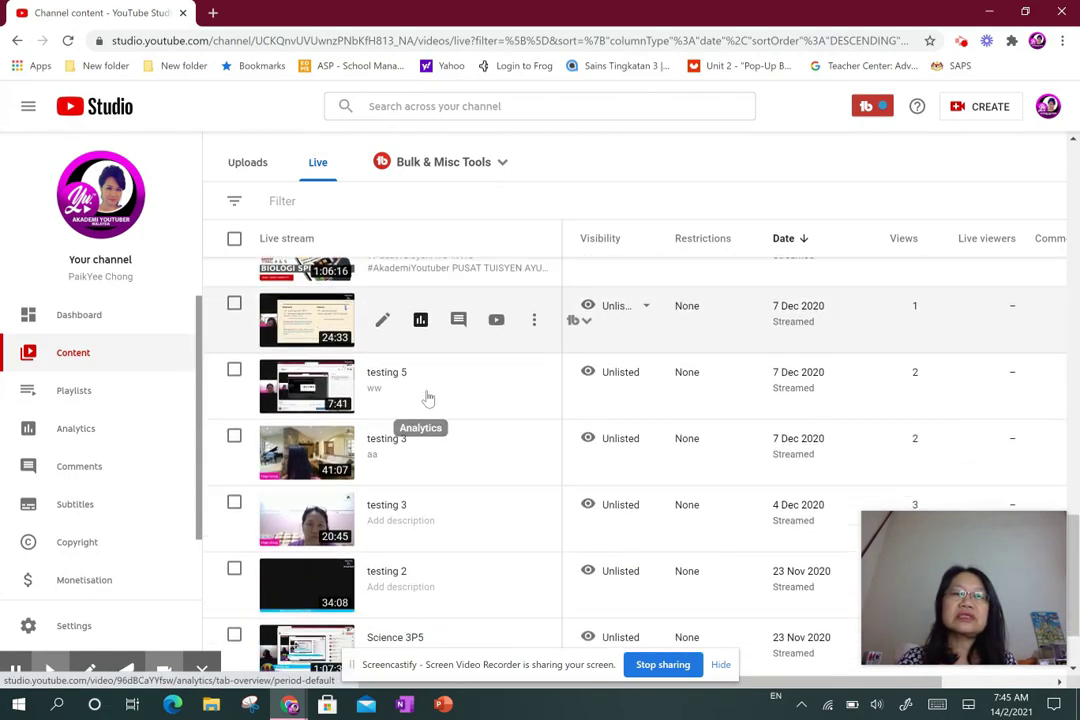
{"action": "scroll", "coordinate": [423, 425], "scroll_direction": "down", "scroll_amount": 1}
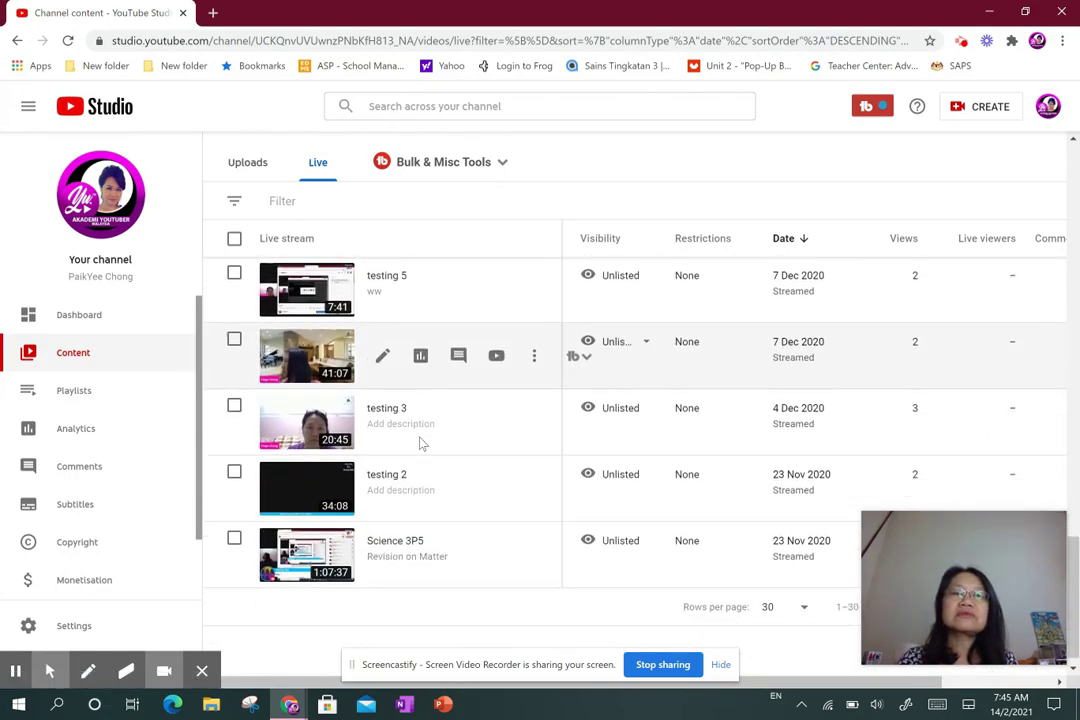
{"action": "scroll", "coordinate": [420, 445], "scroll_direction": "up", "scroll_amount": 3}
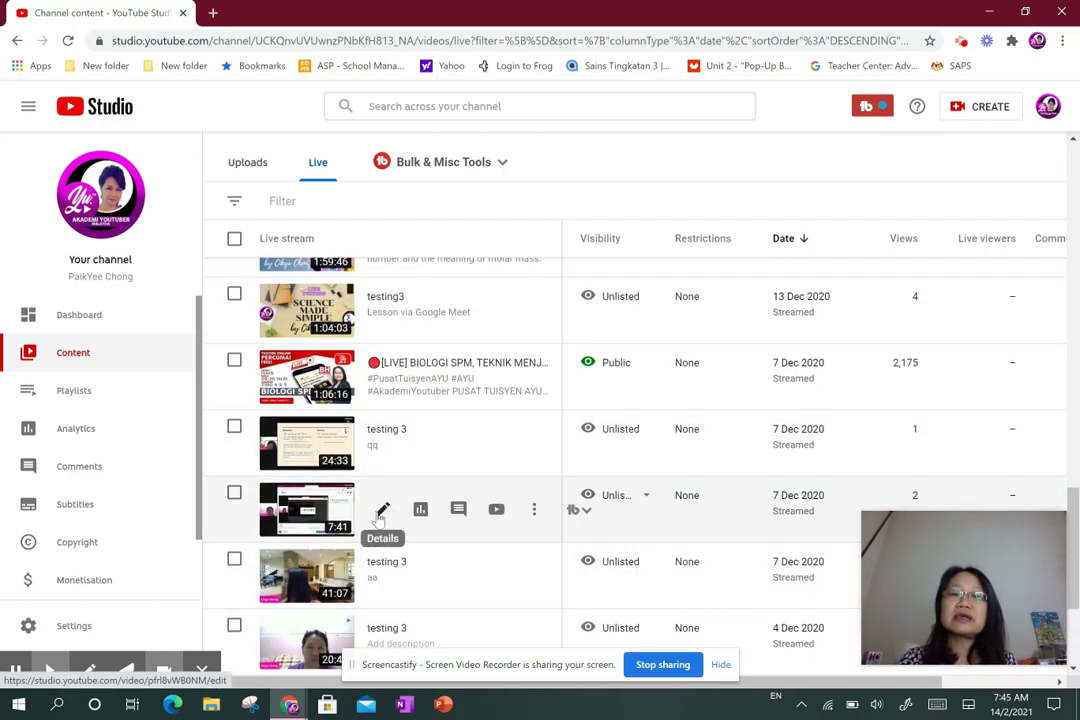
{"action": "left_click", "coordinate": [384, 510]}
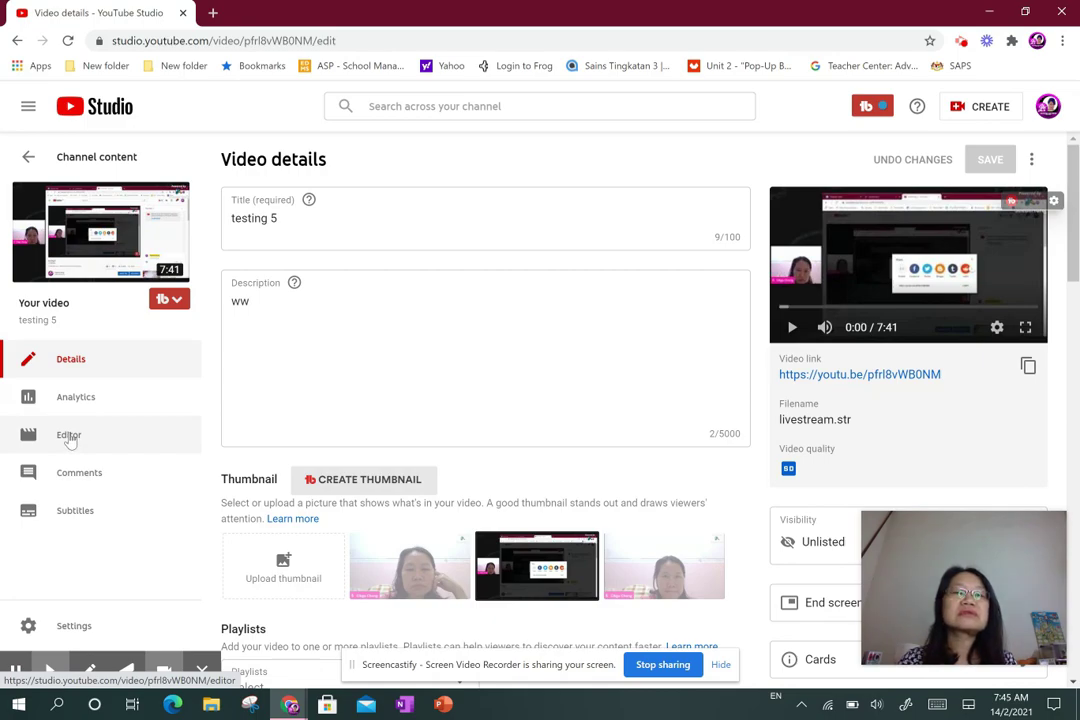
{"action": "left_click", "coordinate": [70, 437]}
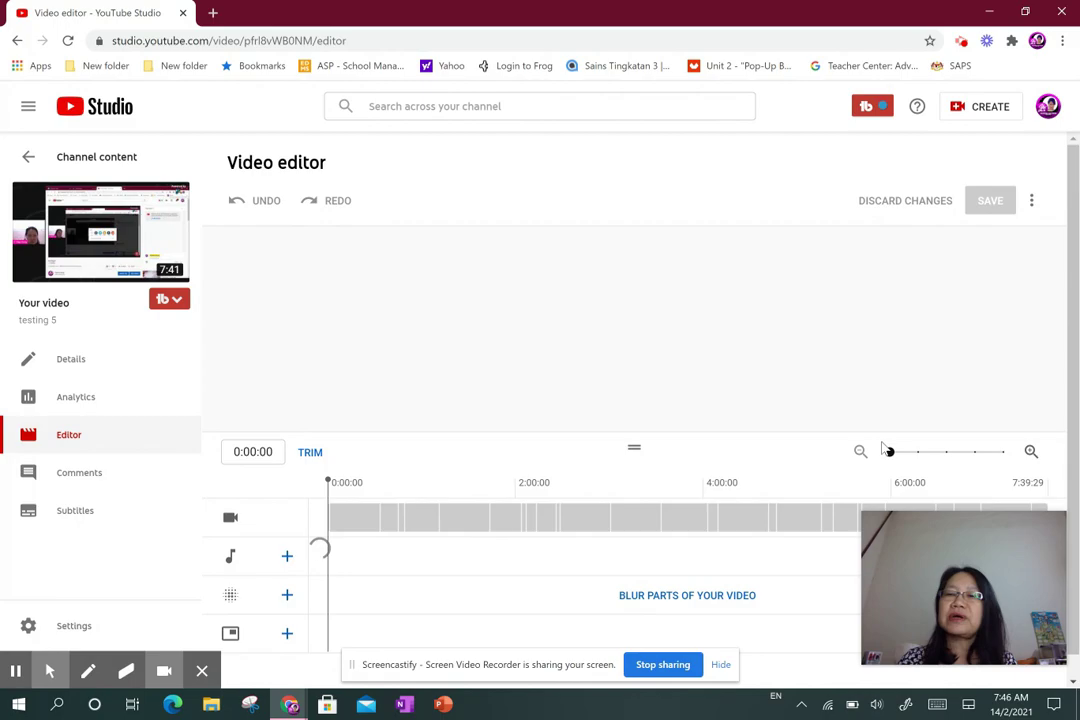
{"action": "left_click_drag", "start_coordinate": [978, 592], "coordinate": [965, 318]}
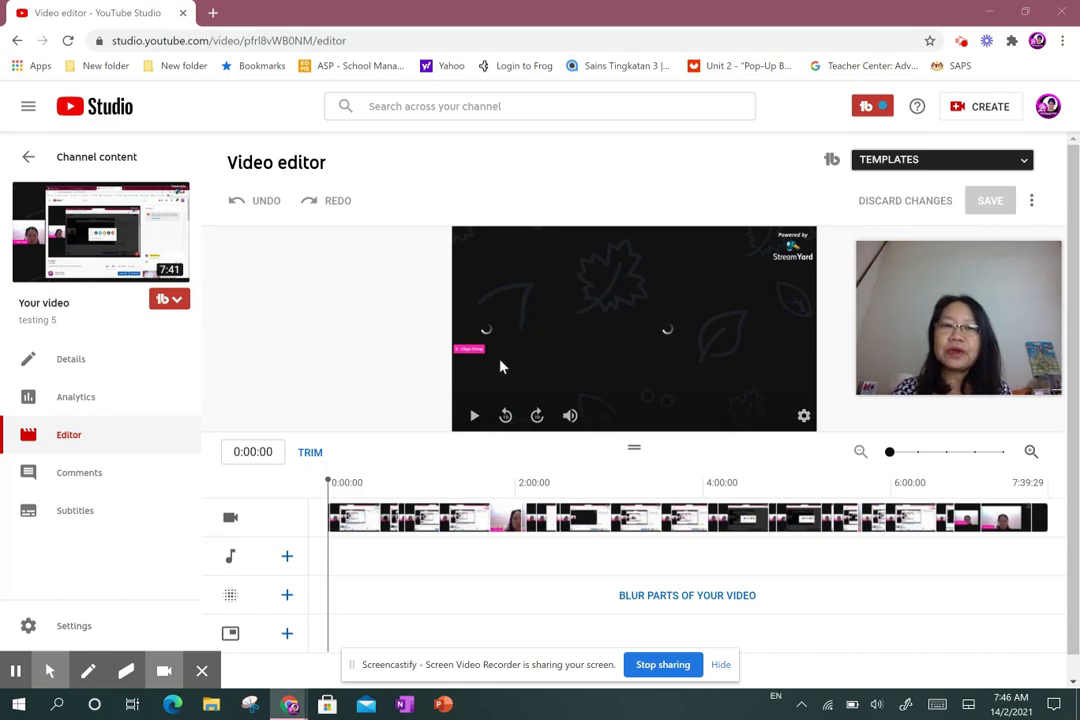
Step: Start trimming the video, split it at 0:30:07 and cut away everything before that split
{"action": "left_click", "coordinate": [475, 417]}
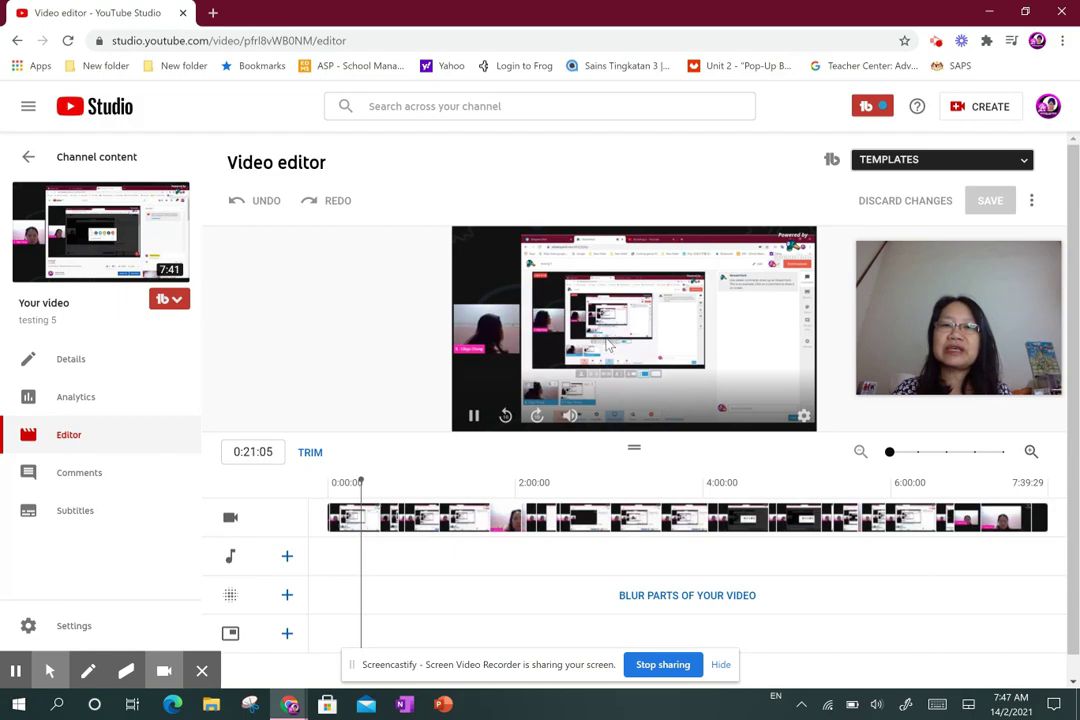
{"action": "left_click", "coordinate": [474, 418]}
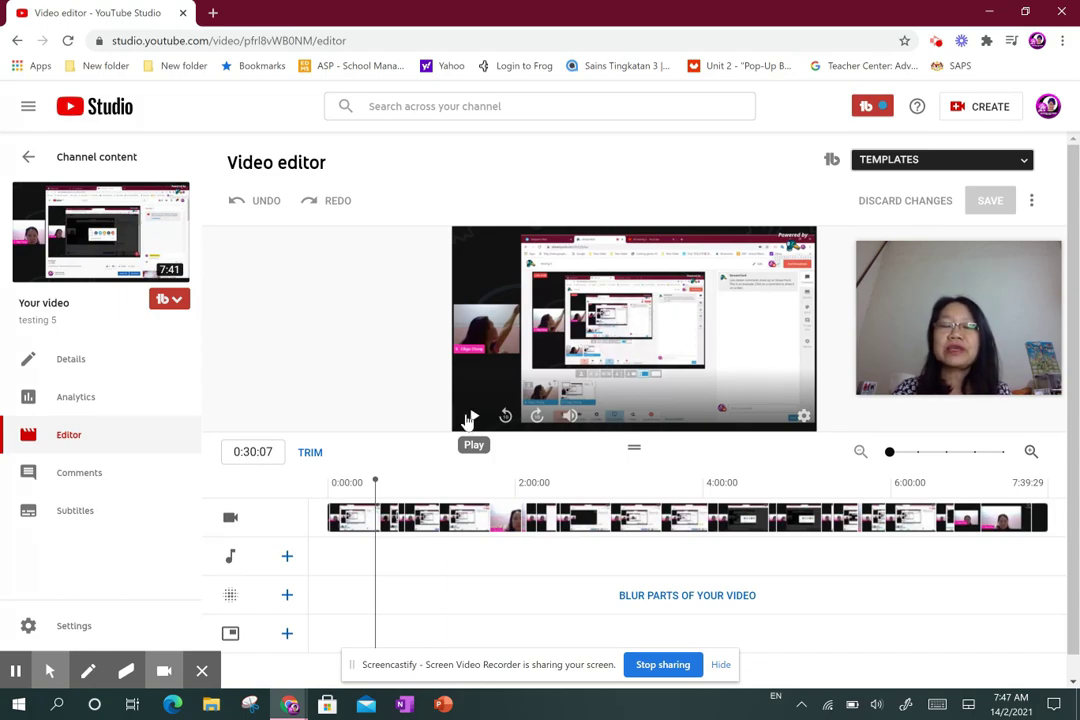
{"action": "left_click", "coordinate": [310, 454]}
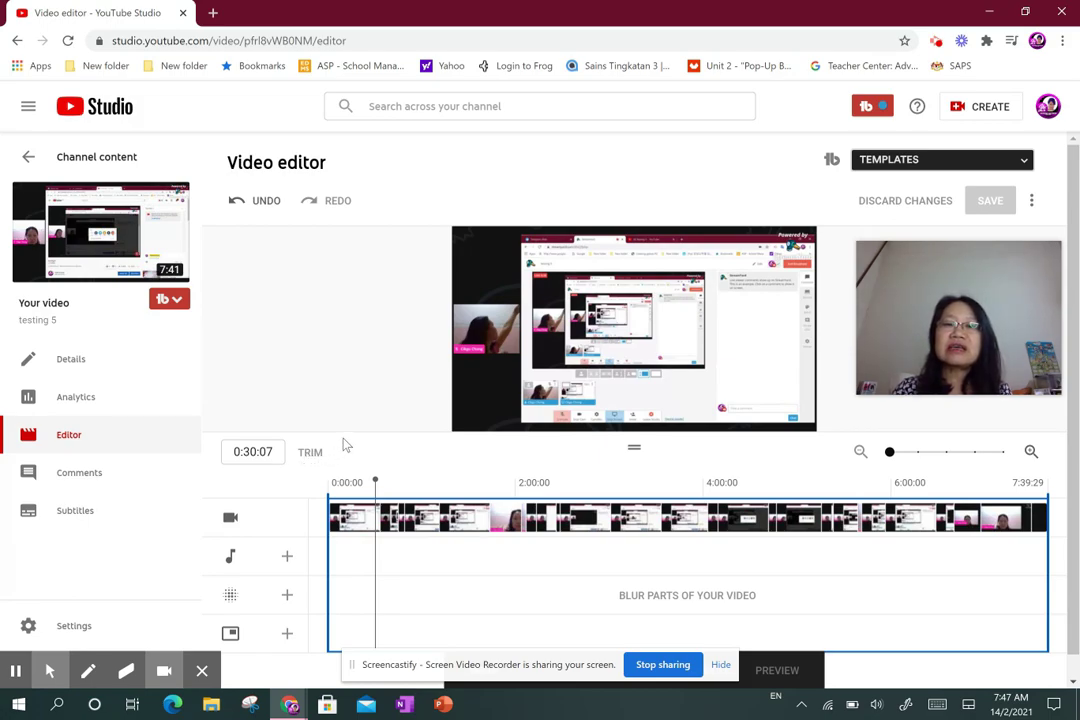
{"action": "scroll", "coordinate": [343, 445], "scroll_direction": "down", "scroll_amount": 1}
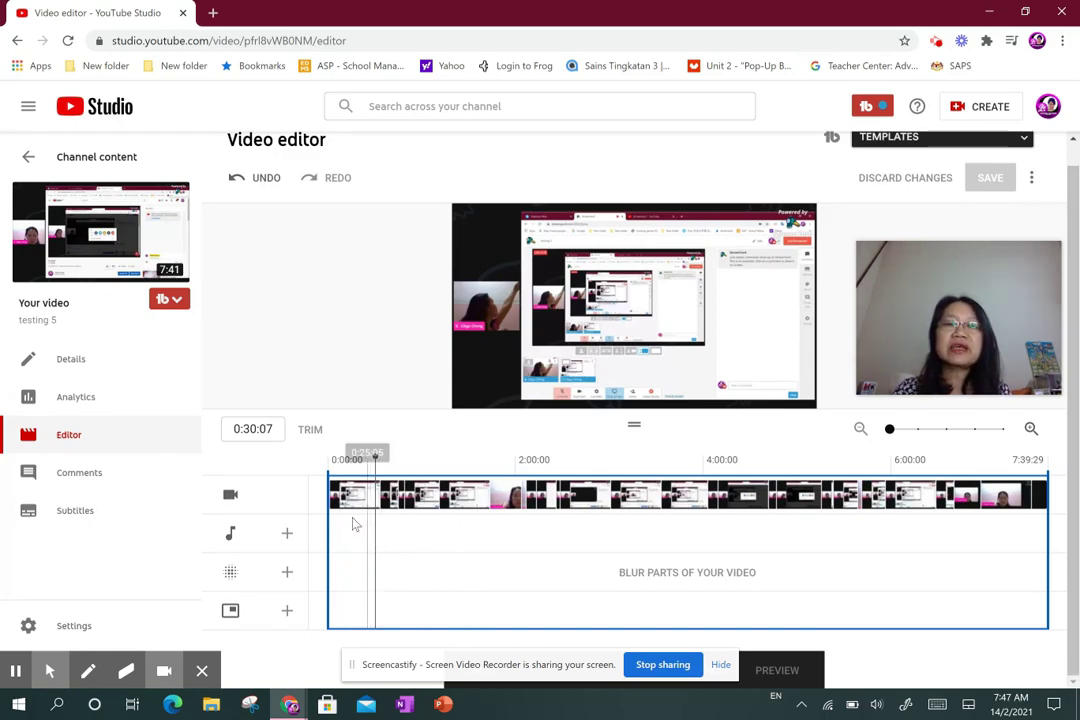
{"action": "left_click", "coordinate": [721, 664]}
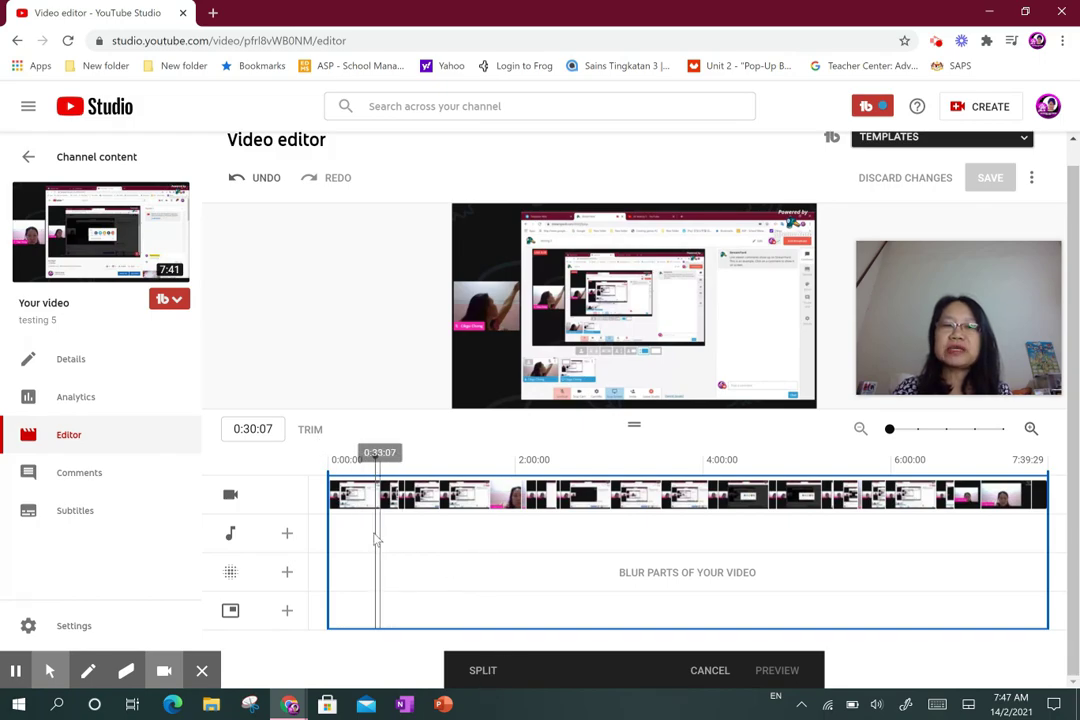
{"action": "left_click", "coordinate": [482, 671]}
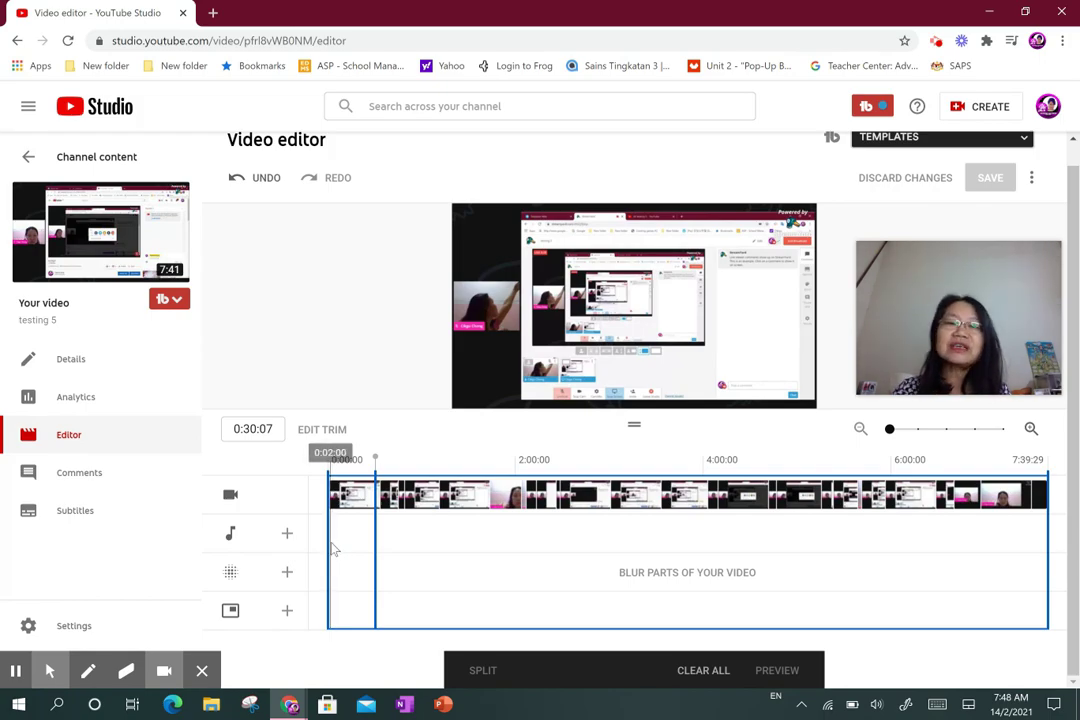
{"action": "left_click_drag", "start_coordinate": [349, 551], "coordinate": [379, 549]}
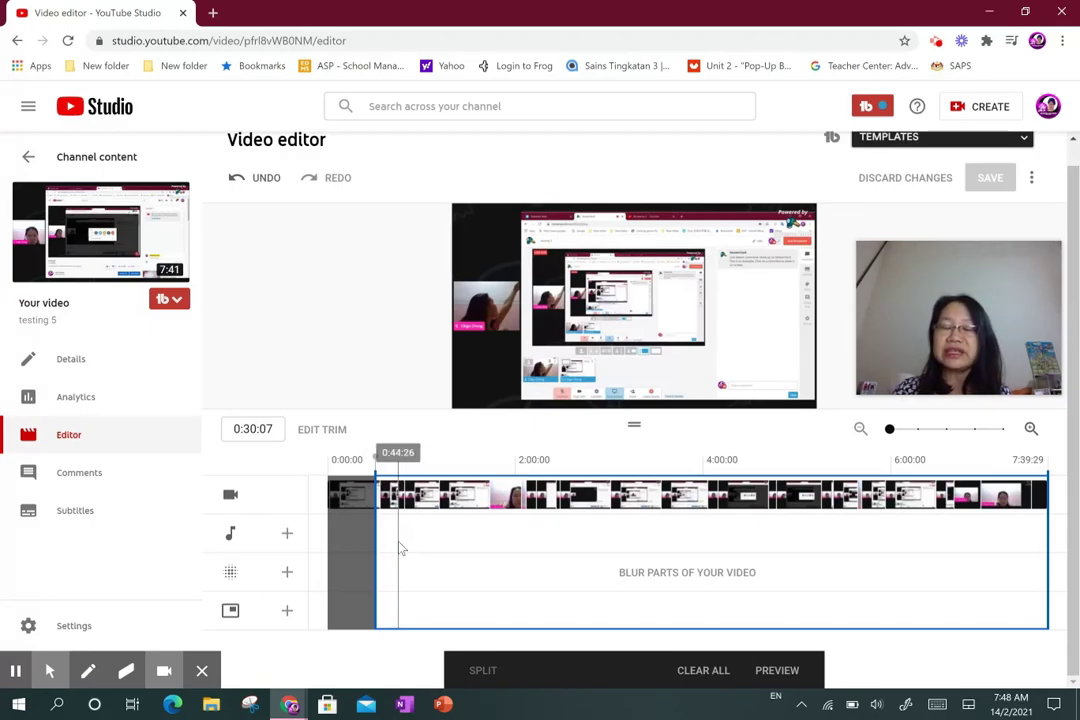
Step: Play on through the video and split it at 0:51:25 and at 1:06:16
{"action": "left_click", "coordinate": [472, 393]}
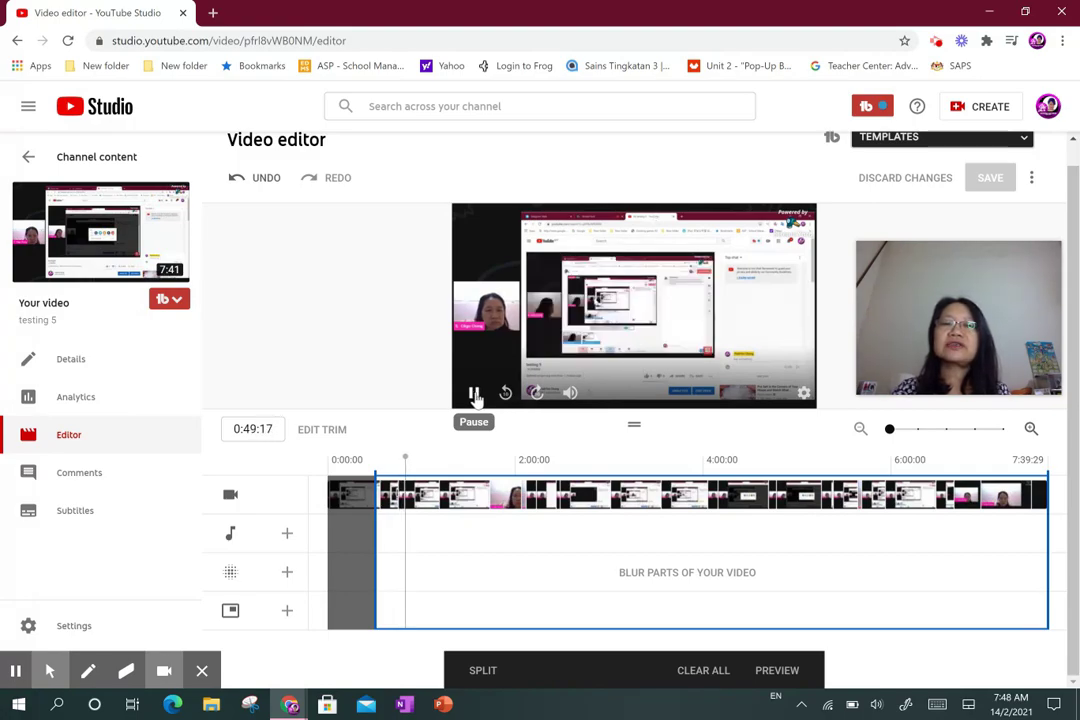
{"action": "left_click", "coordinate": [476, 396]}
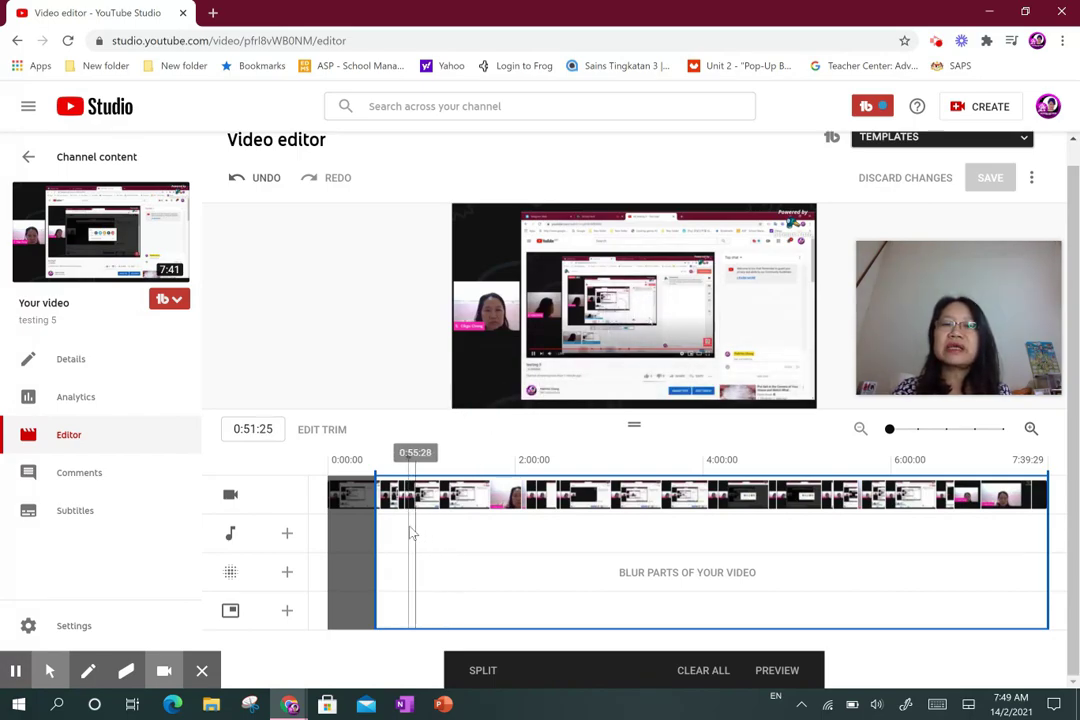
{"action": "mouse_move", "coordinate": [477, 380]}
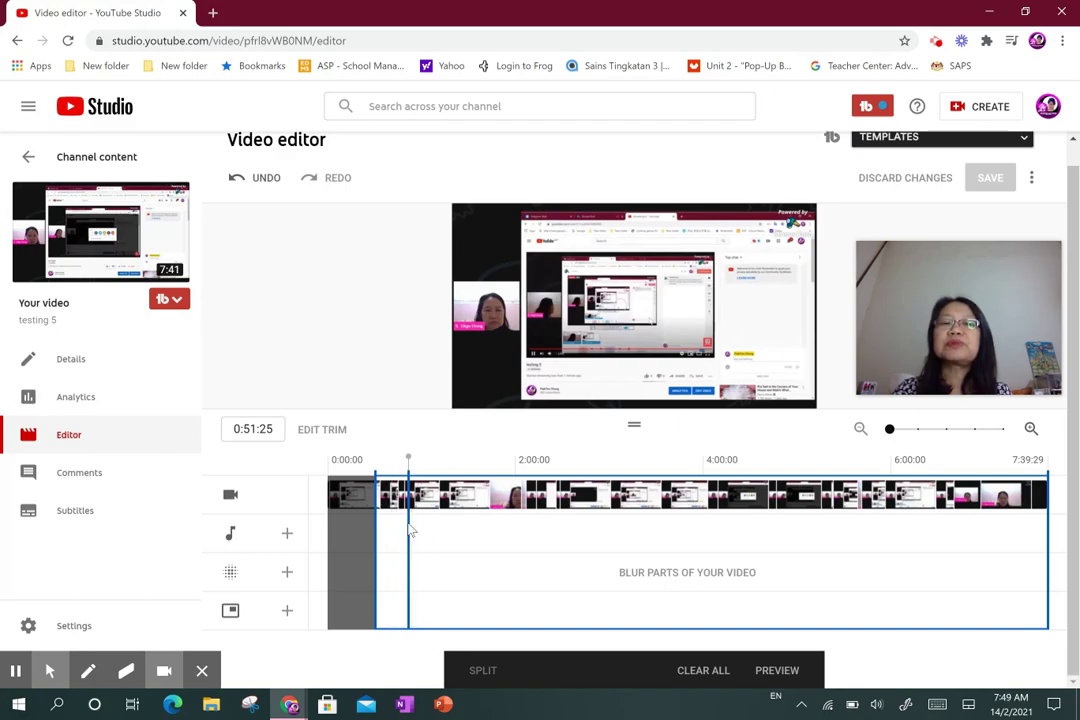
{"action": "left_click", "coordinate": [475, 395]}
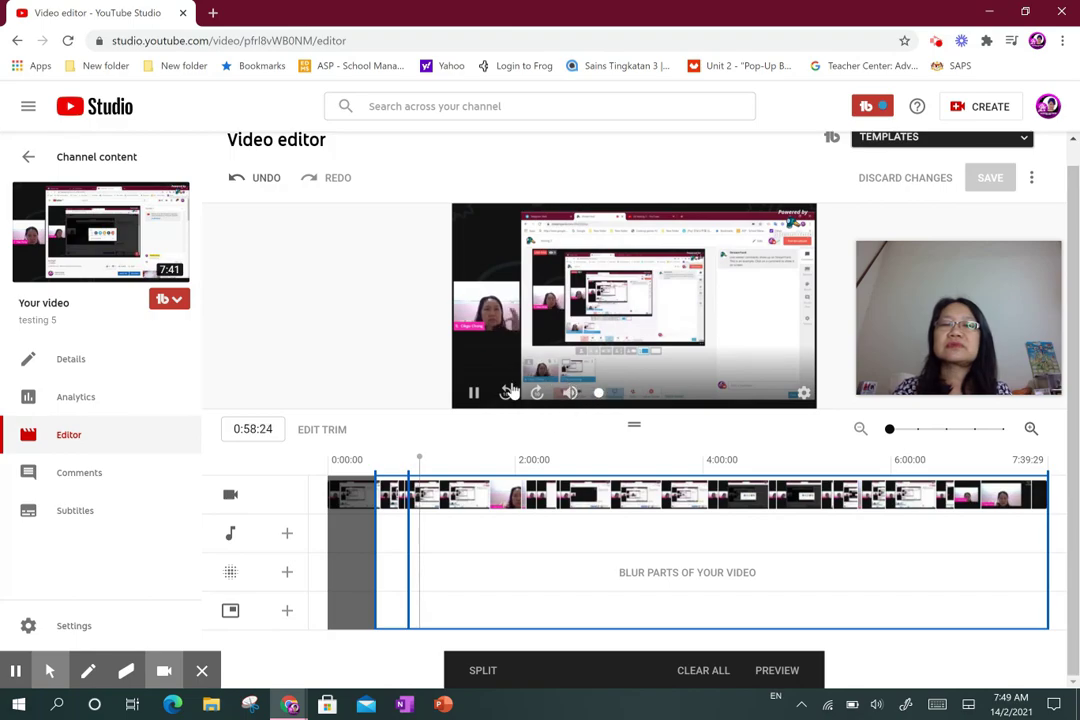
{"action": "mouse_move", "coordinate": [499, 362]}
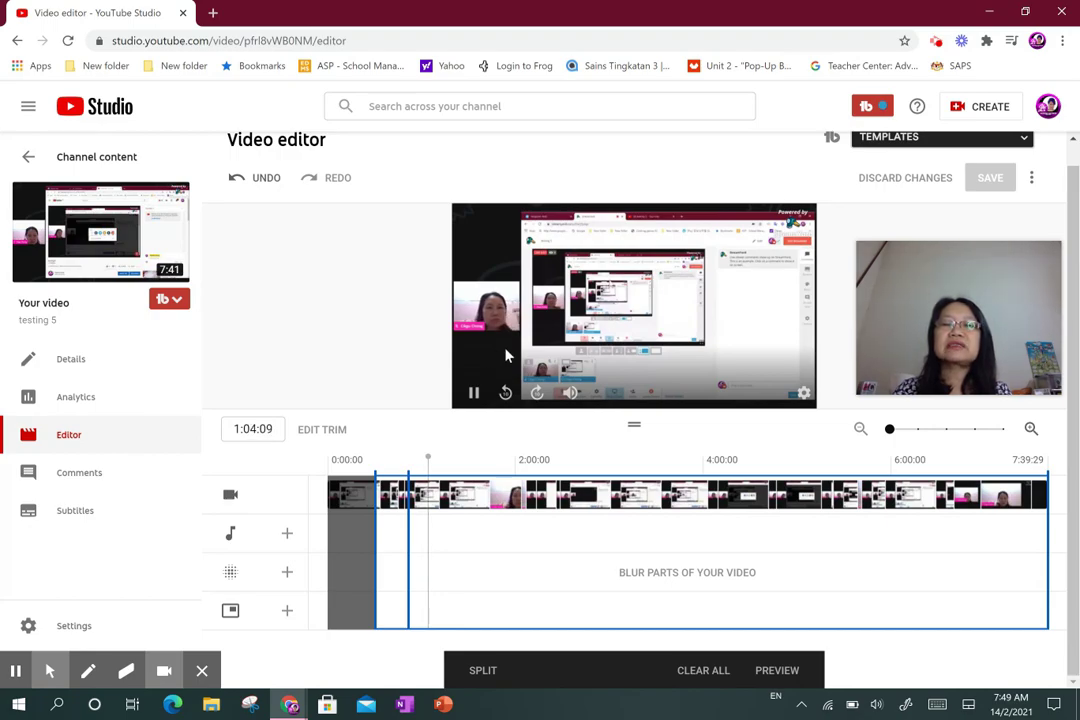
{"action": "left_click", "coordinate": [474, 393]}
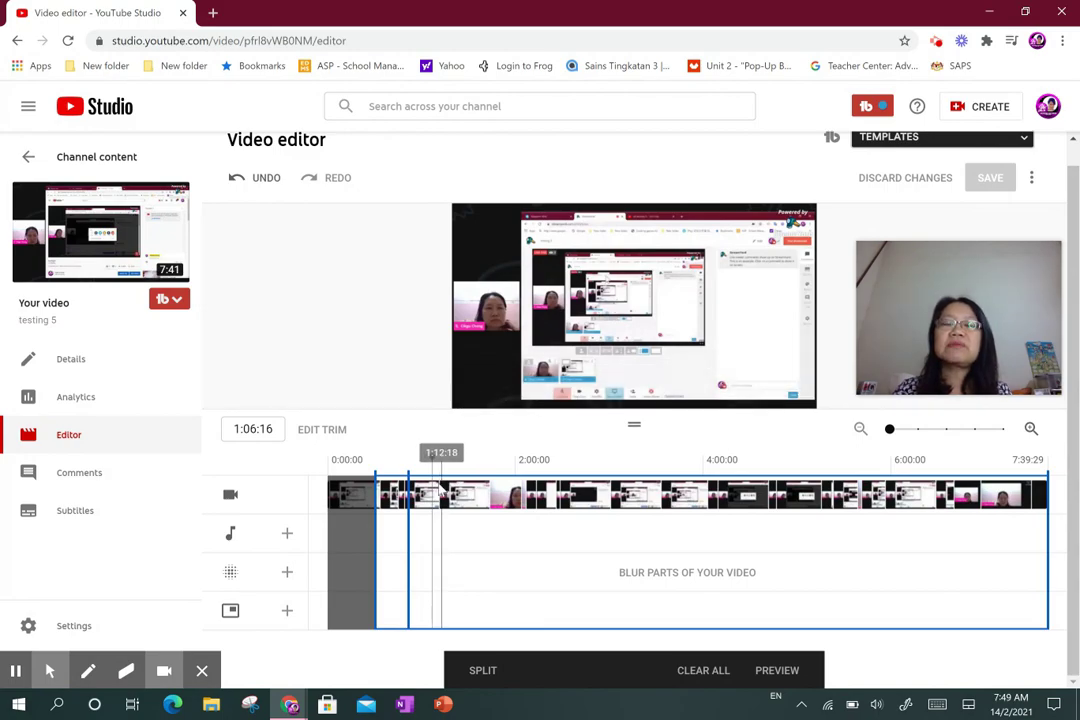
{"action": "left_click", "coordinate": [483, 672]}
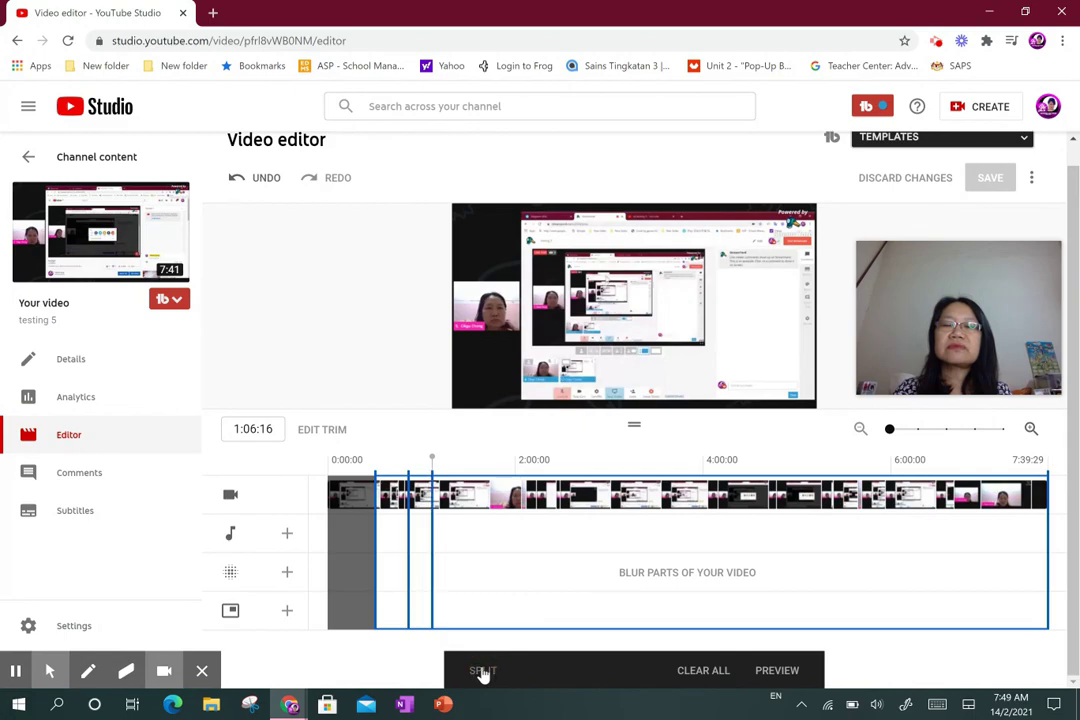
Step: Try cutting out the section between the splits at 0:51:25 and 1:06:16, and remove that cut again
{"action": "left_click", "coordinate": [430, 537]}
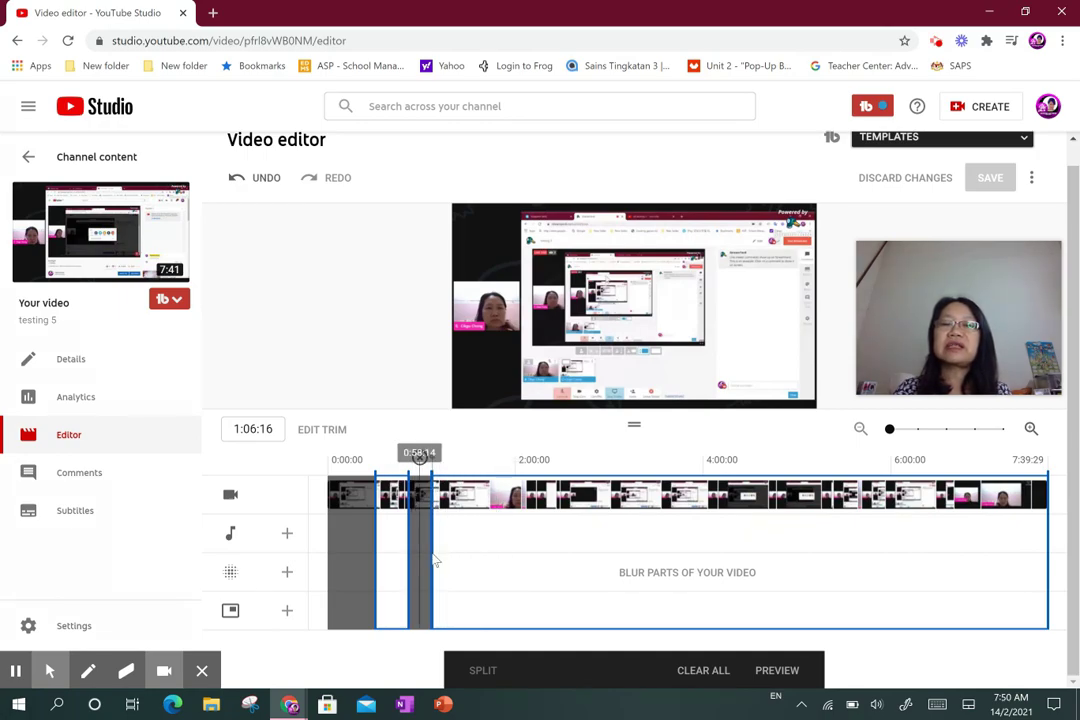
{"action": "left_click", "coordinate": [419, 457]}
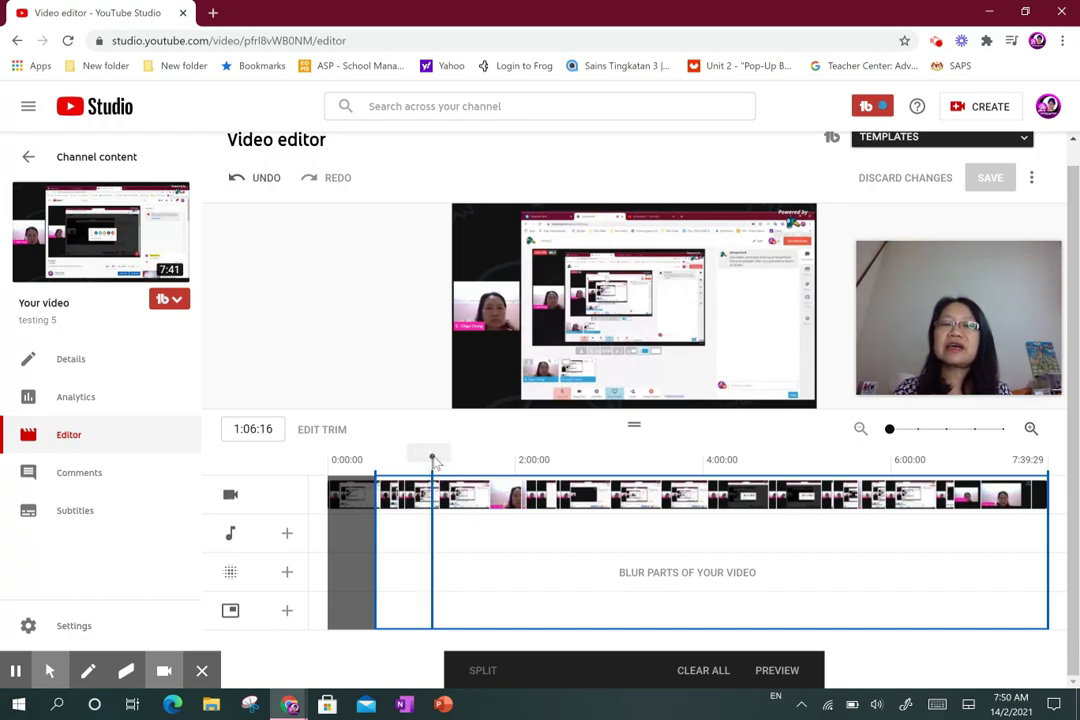
Step: Play on to 1:17:24, split the video there and cut out the section between 1:06:16 and 1:17:24
{"action": "mouse_move", "coordinate": [499, 390]}
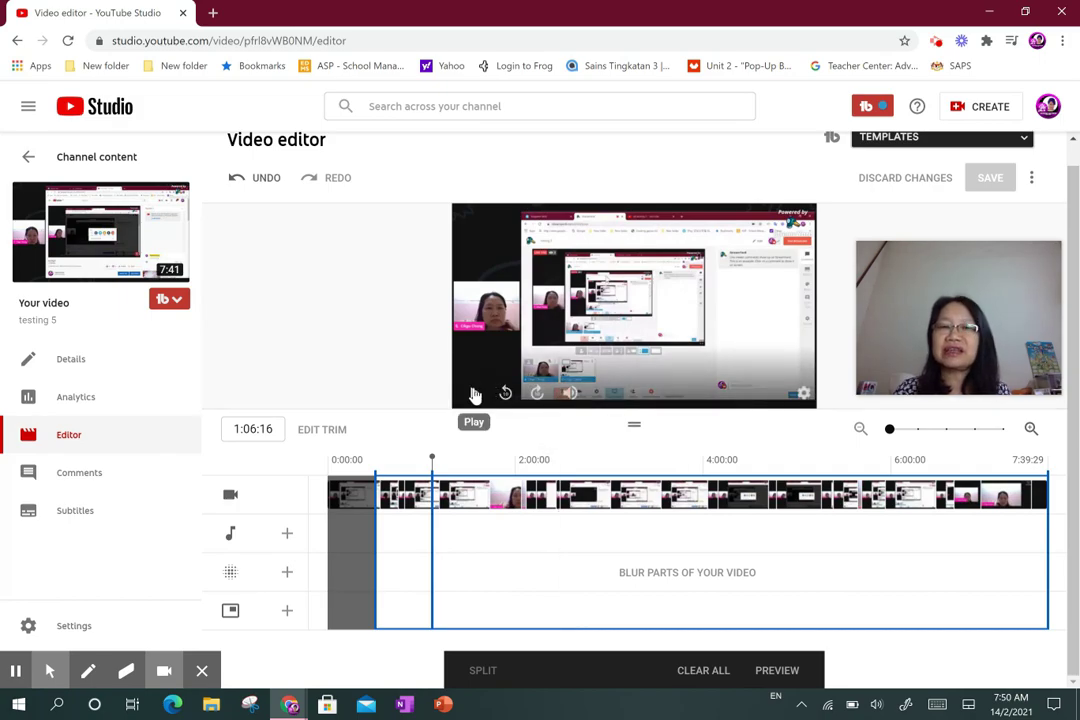
{"action": "left_click", "coordinate": [475, 395]}
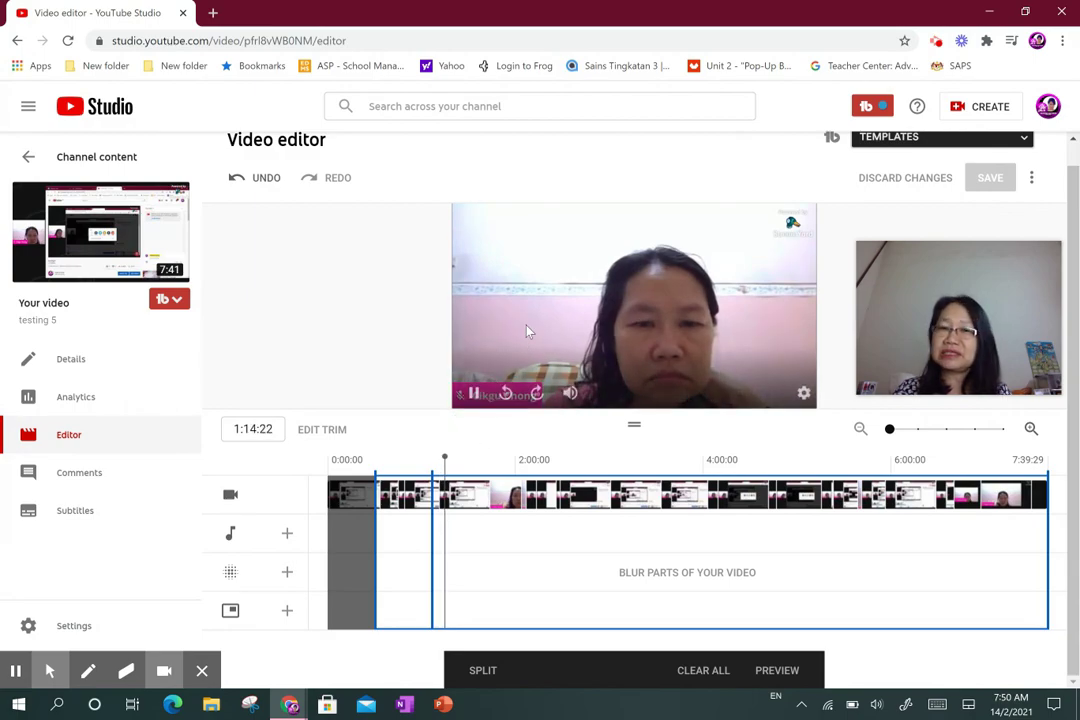
{"action": "left_click", "coordinate": [475, 396]}
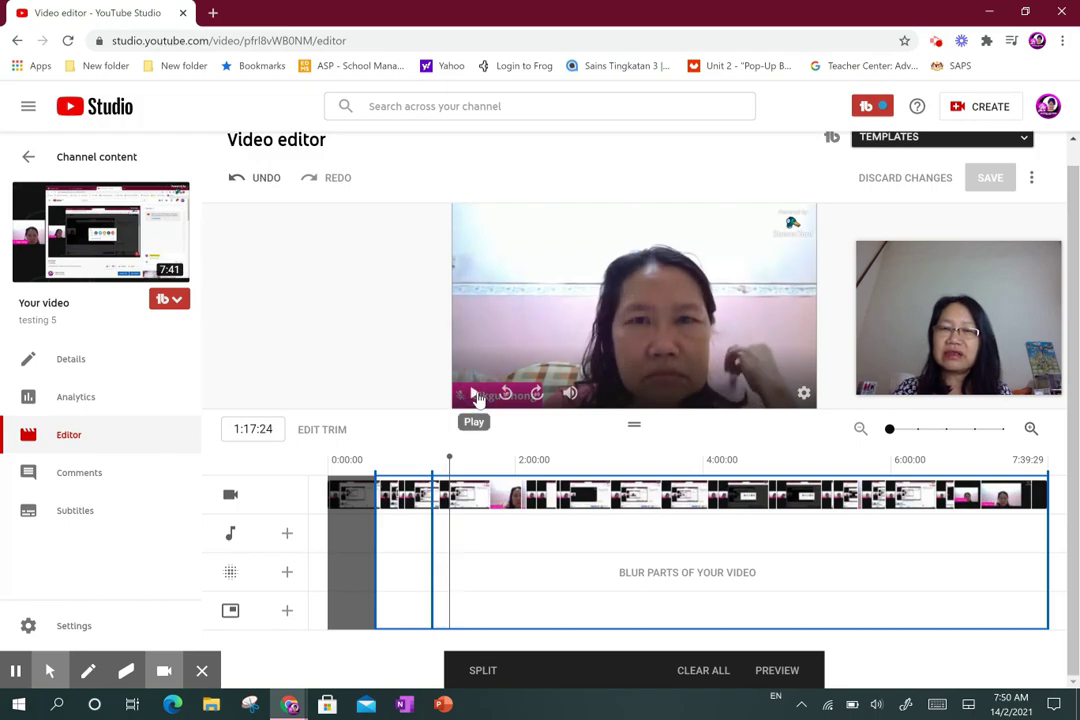
{"action": "left_click", "coordinate": [483, 671]}
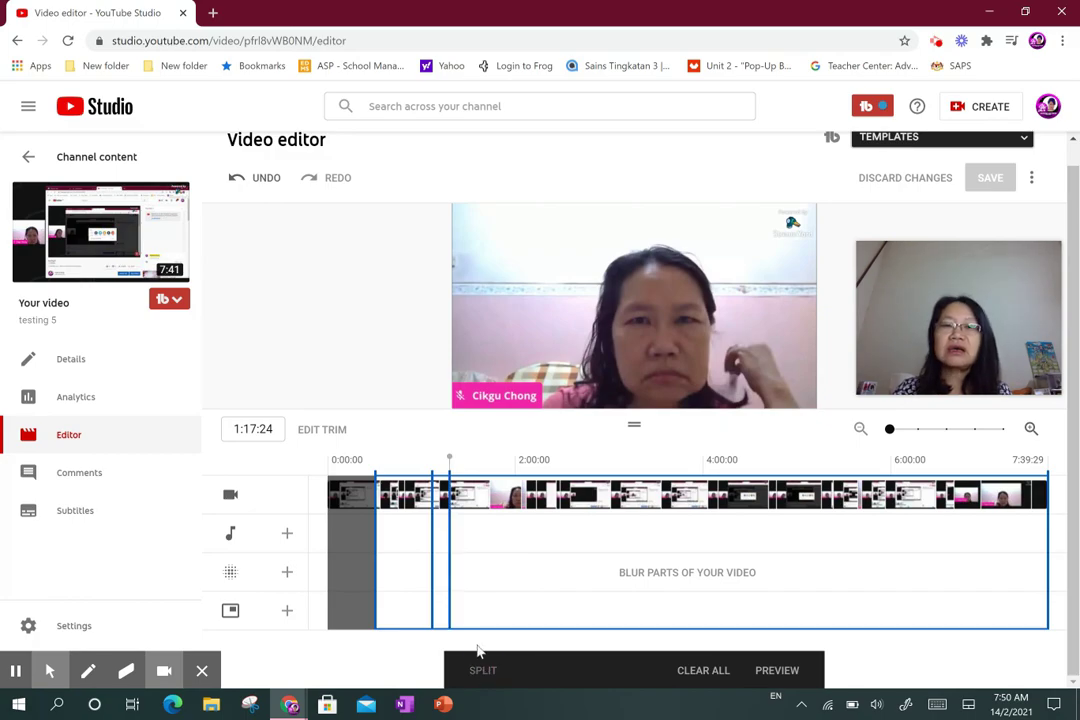
{"action": "left_click", "coordinate": [448, 550]}
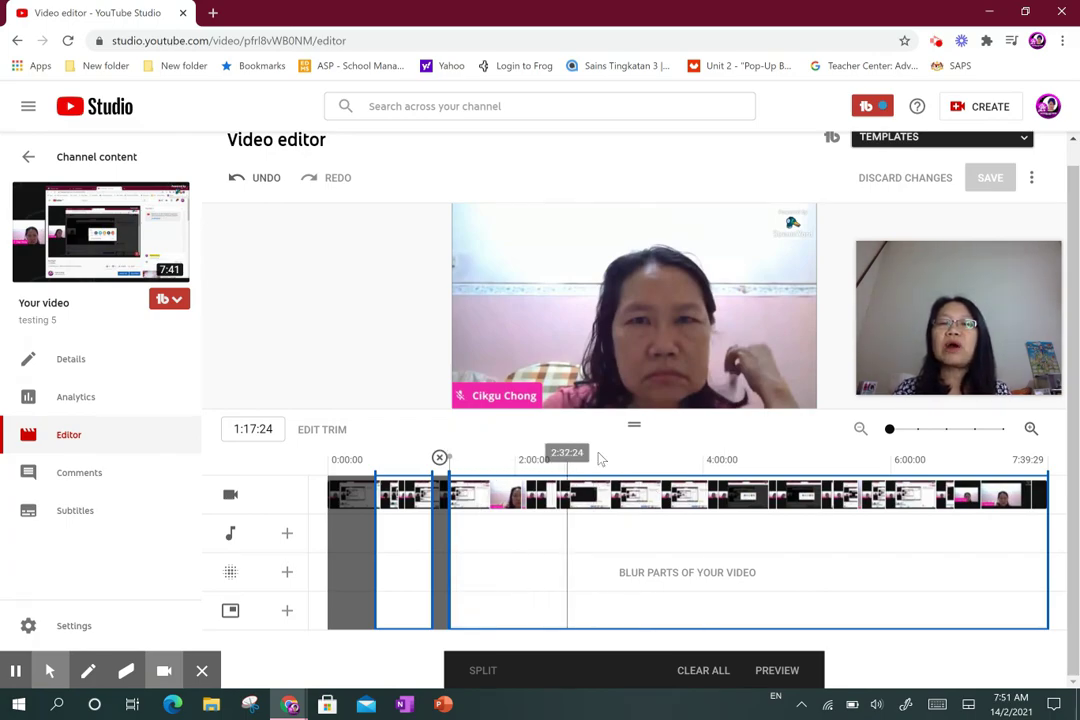
Step: Skip ahead to 4:36:26, play on to the next unwanted passage and split the video at 4:47:12
{"action": "left_click", "coordinate": [656, 458]}
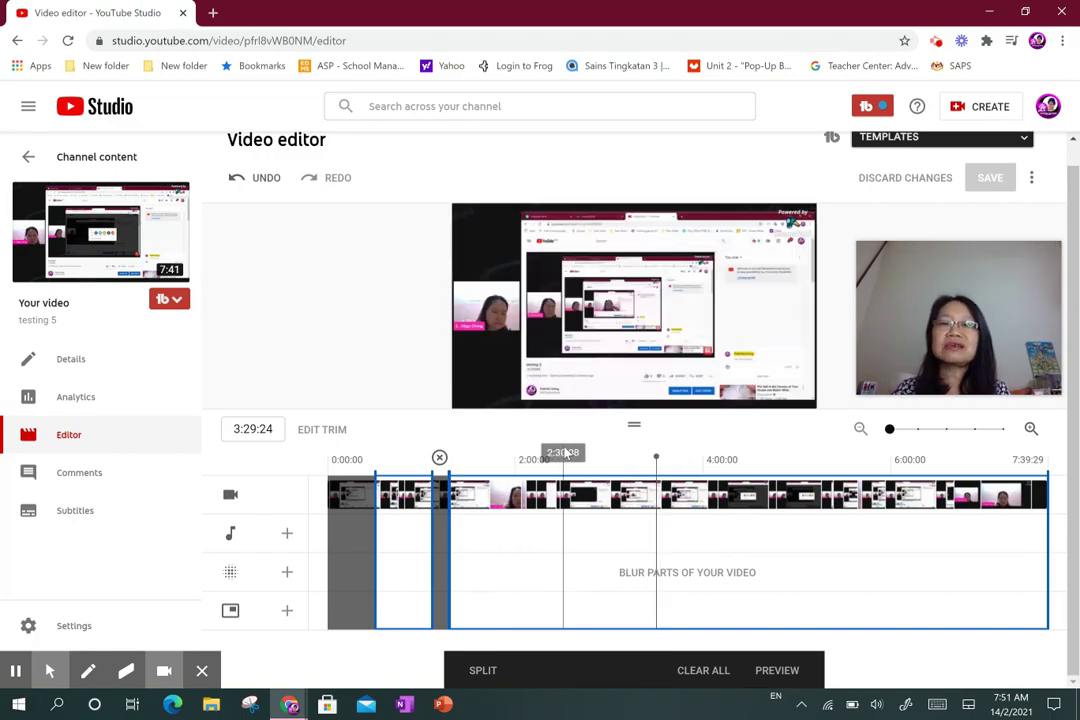
{"action": "left_click", "coordinate": [668, 459]}
{"action": "left_click_drag", "start_coordinate": [668, 461], "coordinate": [761, 455]}
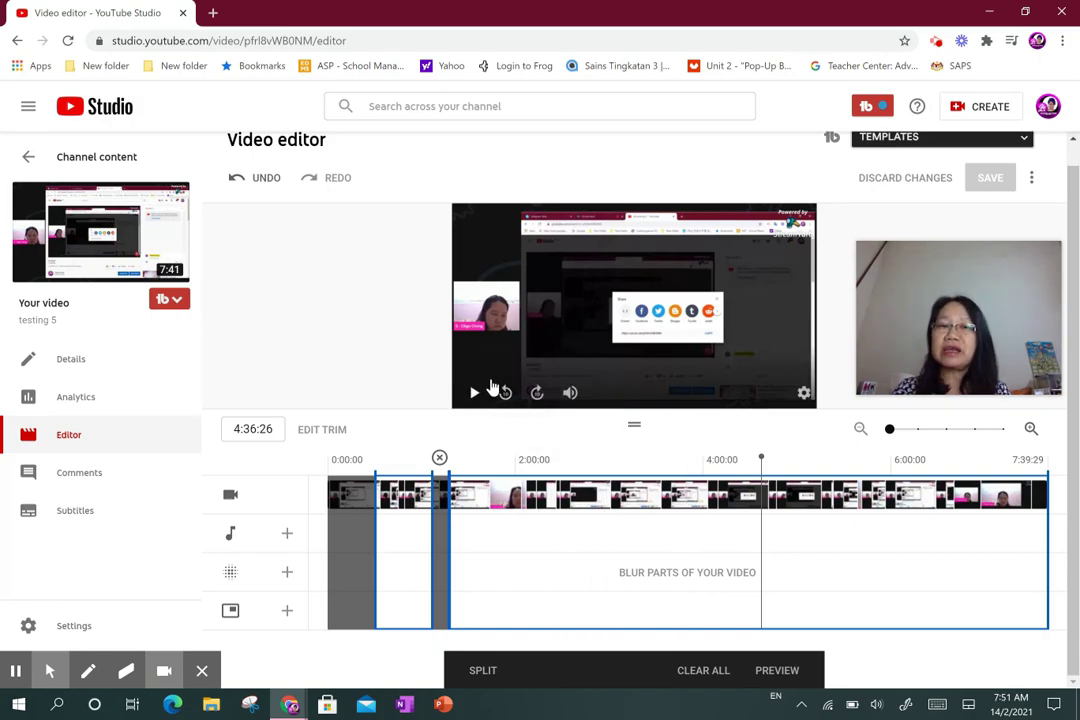
{"action": "left_click", "coordinate": [476, 394]}
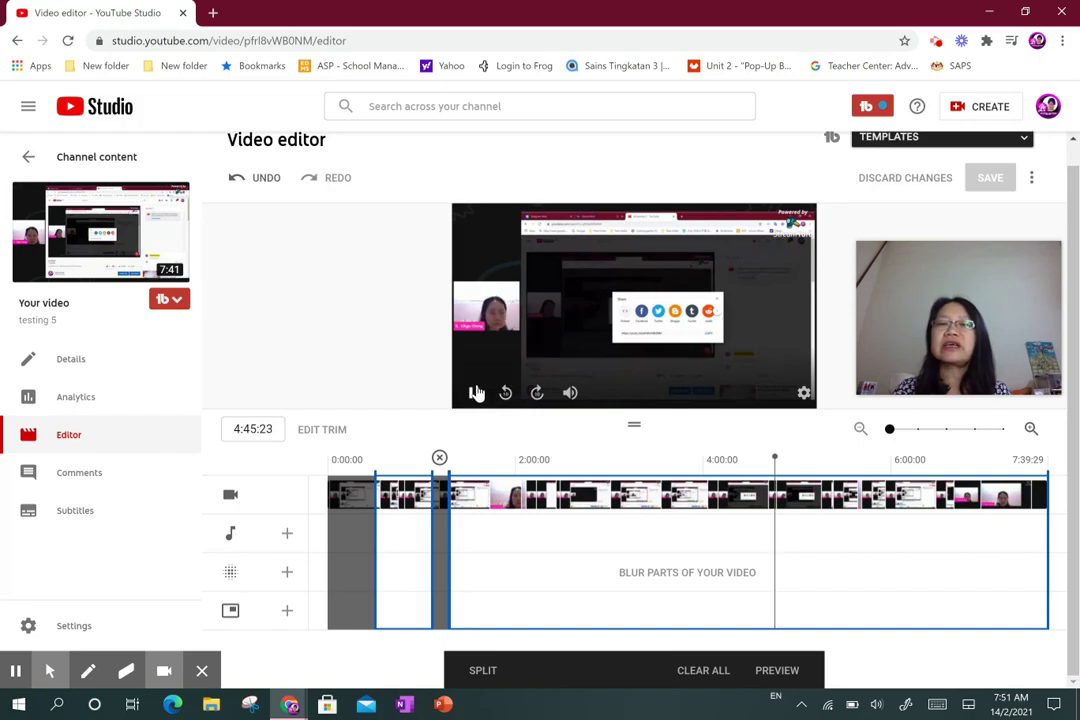
{"action": "left_click", "coordinate": [475, 394]}
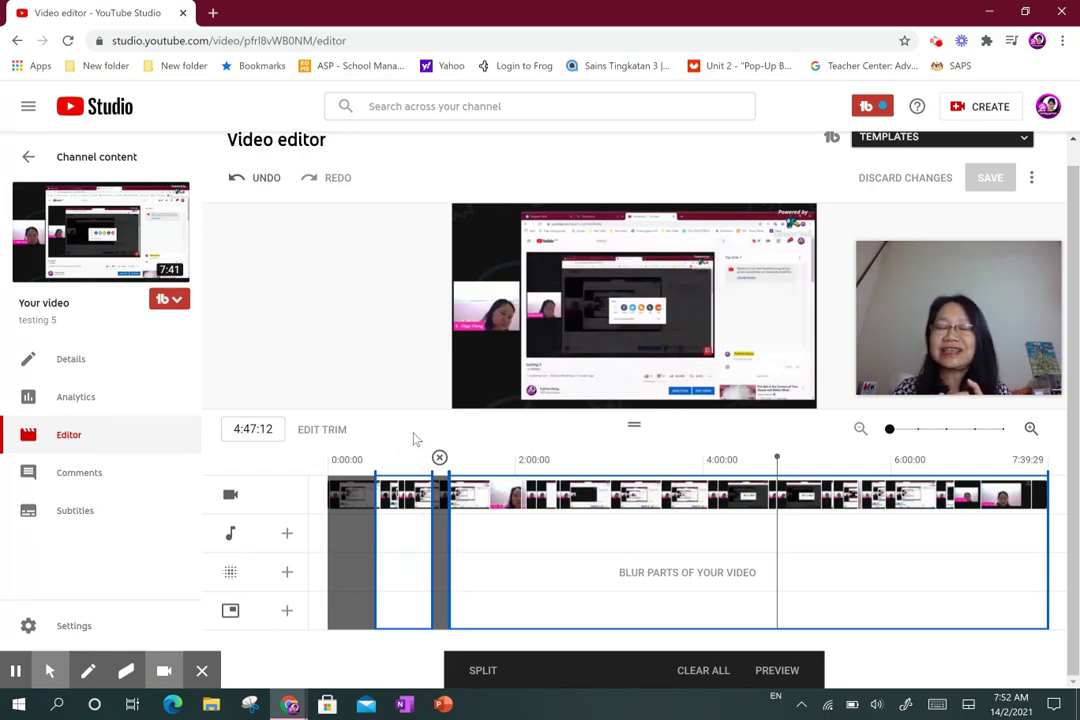
{"action": "mouse_move", "coordinate": [479, 399]}
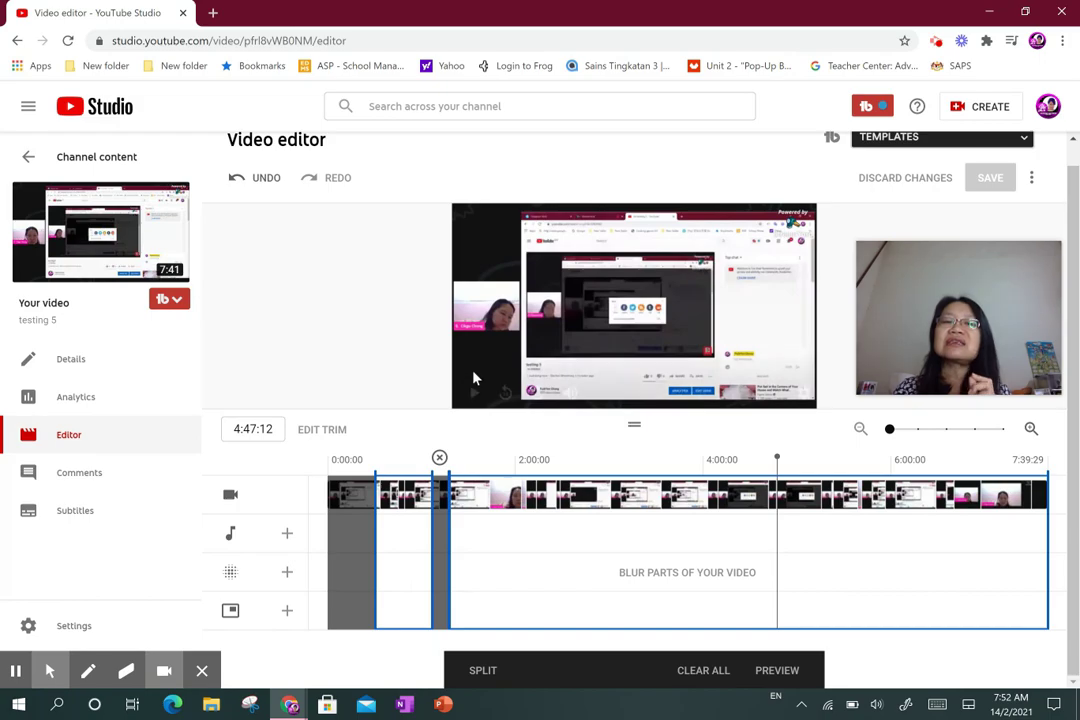
{"action": "mouse_move", "coordinate": [533, 336]}
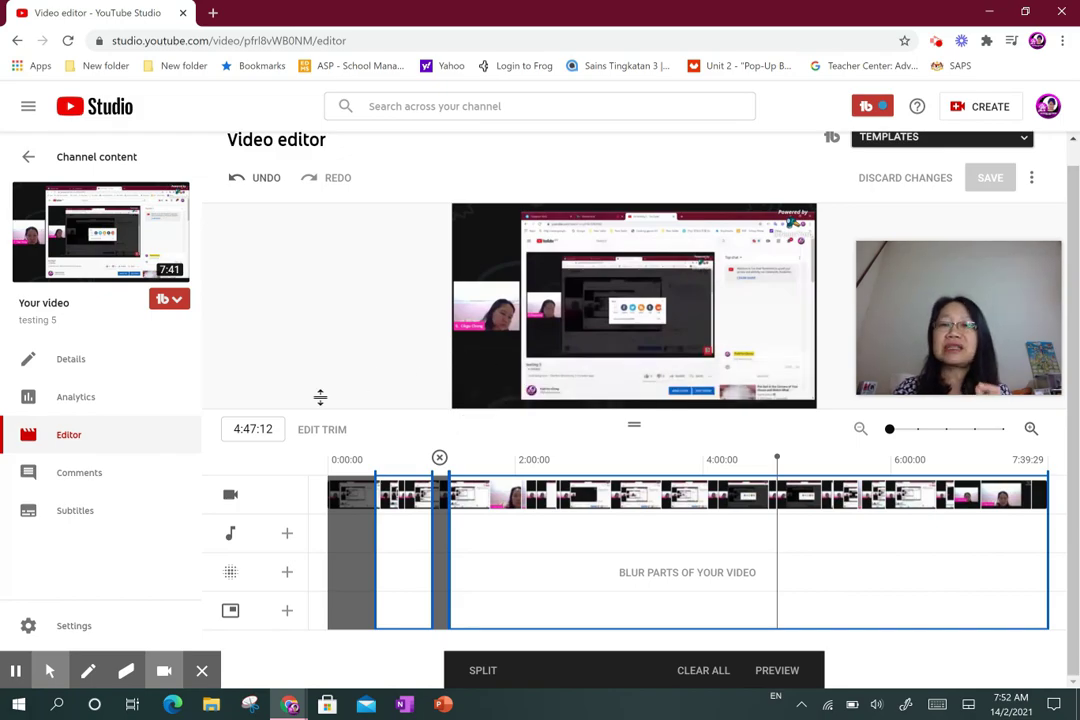
{"action": "mouse_move", "coordinate": [570, 405]}
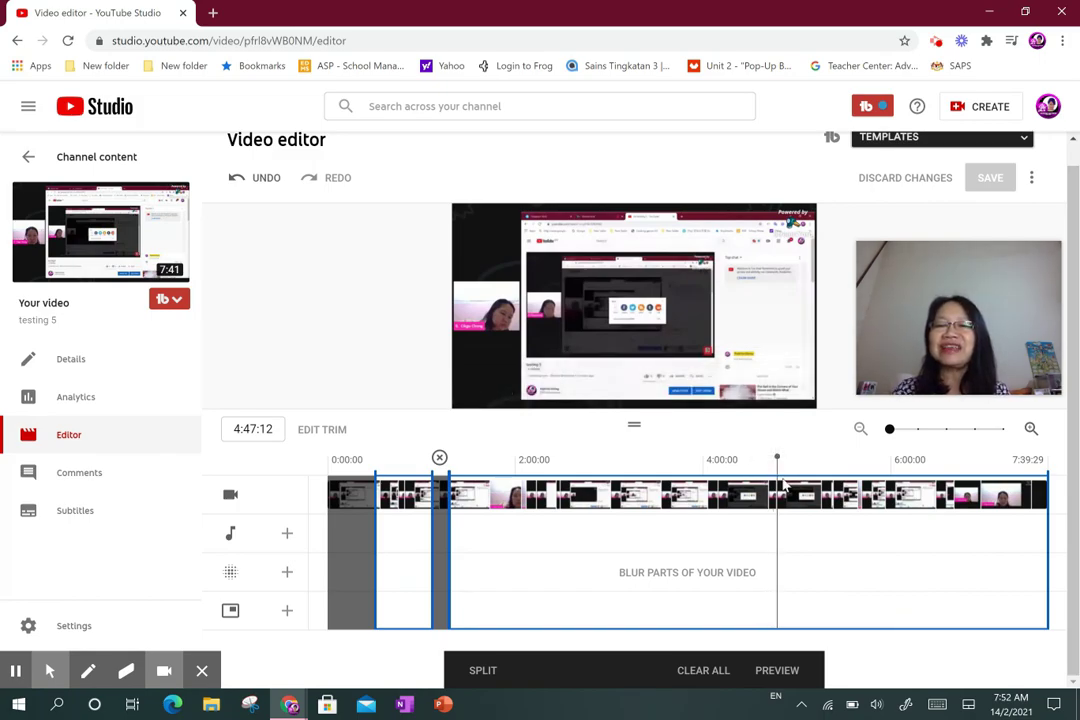
{"action": "left_click", "coordinate": [484, 672]}
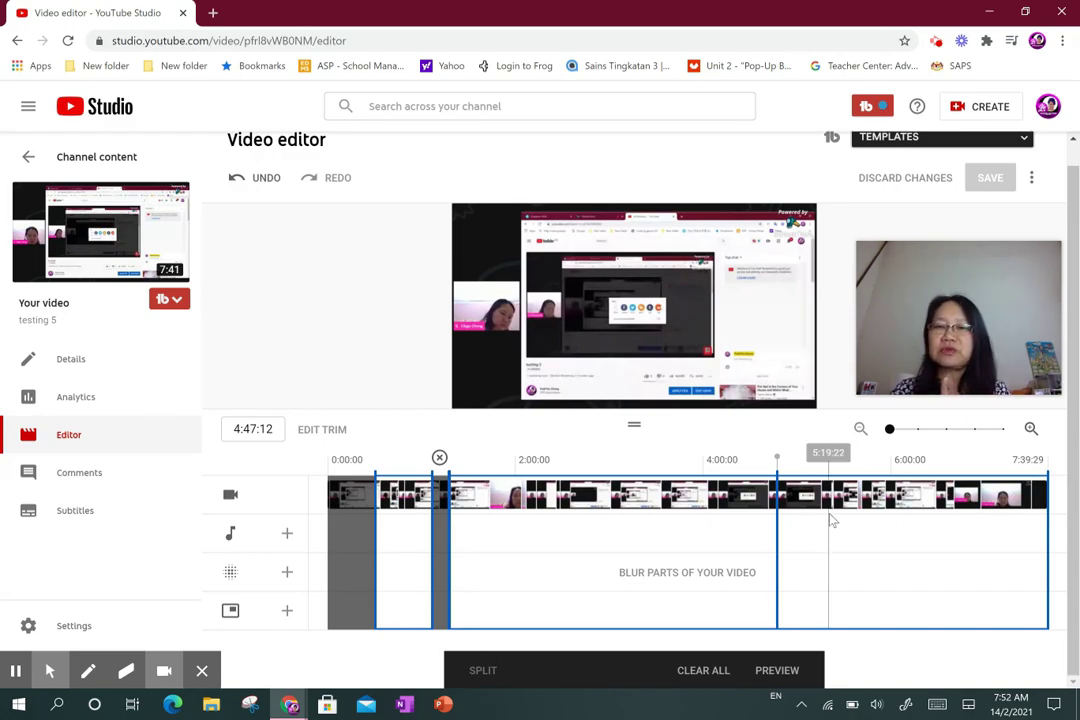
Step: Play on to 5:04:07, split the video there and cut out the section between 4:47:12 and 5:04:07
{"action": "mouse_move", "coordinate": [537, 380]}
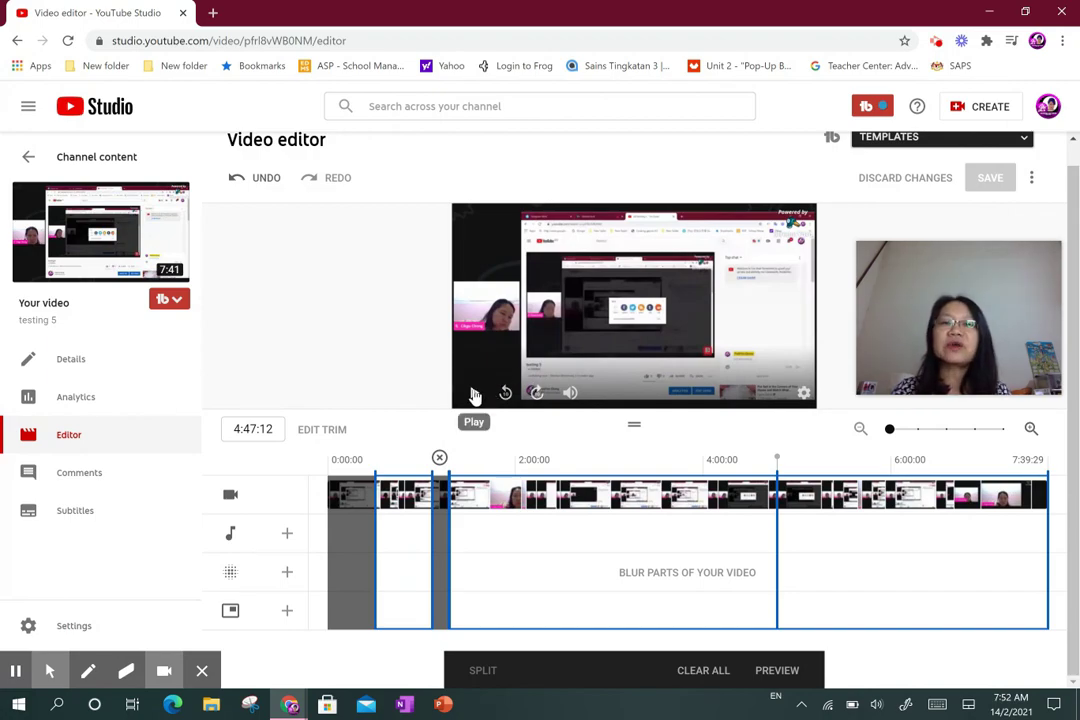
{"action": "left_click", "coordinate": [475, 395]}
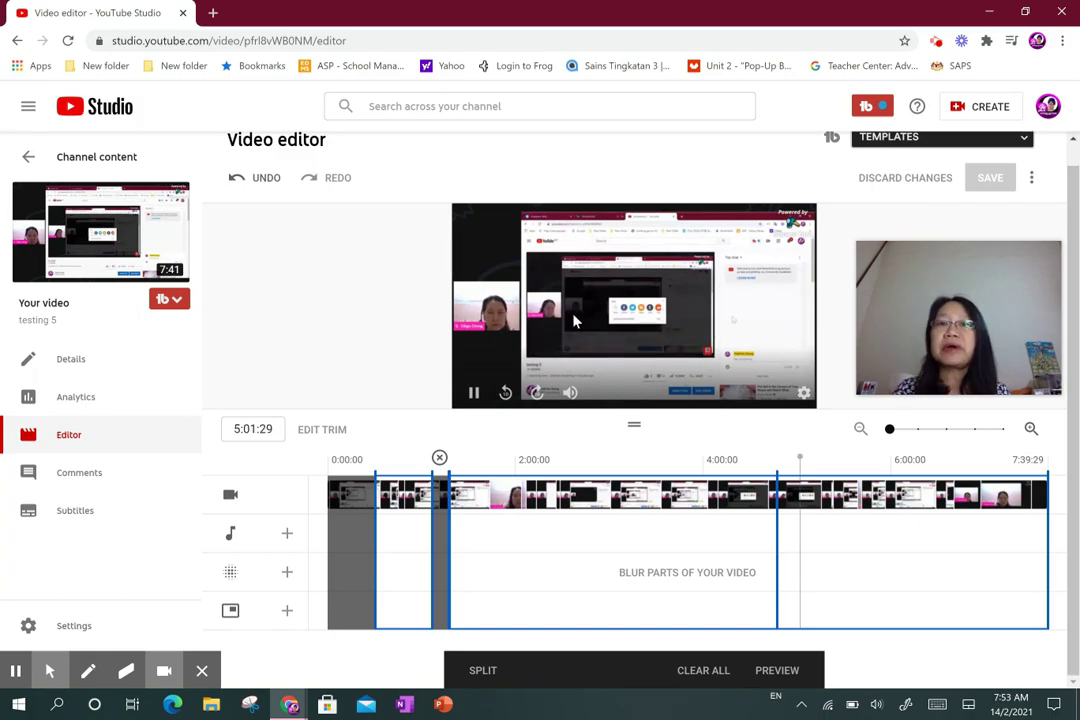
{"action": "left_click", "coordinate": [474, 393]}
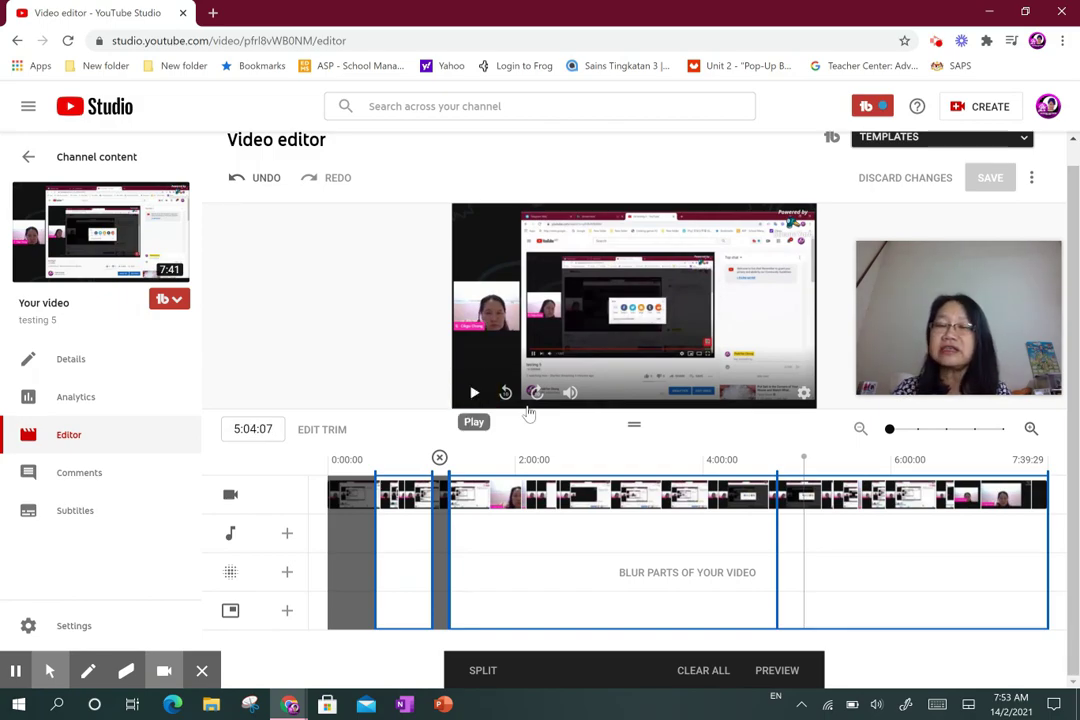
{"action": "left_click", "coordinate": [483, 672]}
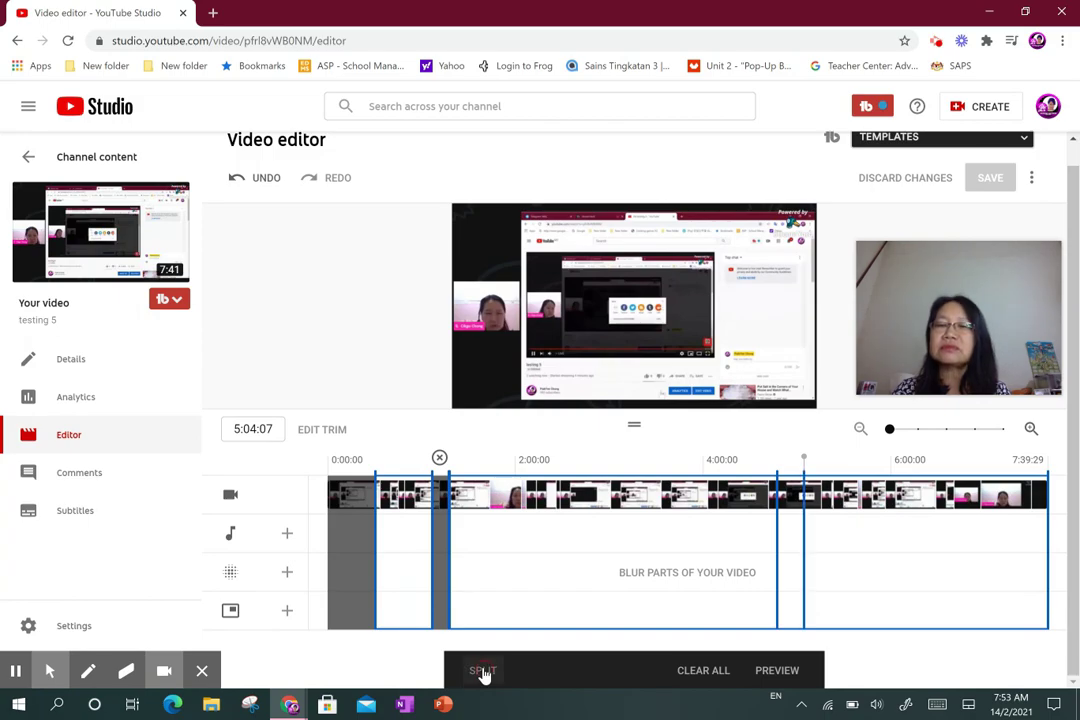
{"action": "left_click", "coordinate": [798, 535]}
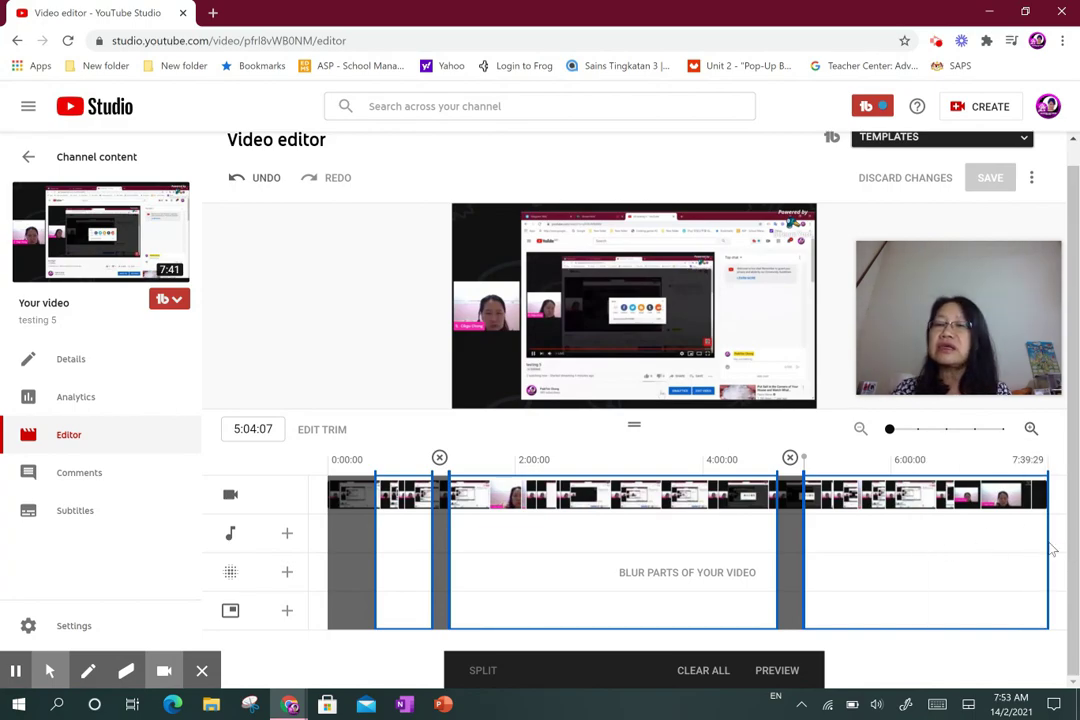
Step: Trim off the closing part of the video by moving its end back to about 6:45 on the timeline
{"action": "left_click_drag", "start_coordinate": [1050, 548], "coordinate": [958, 550]}
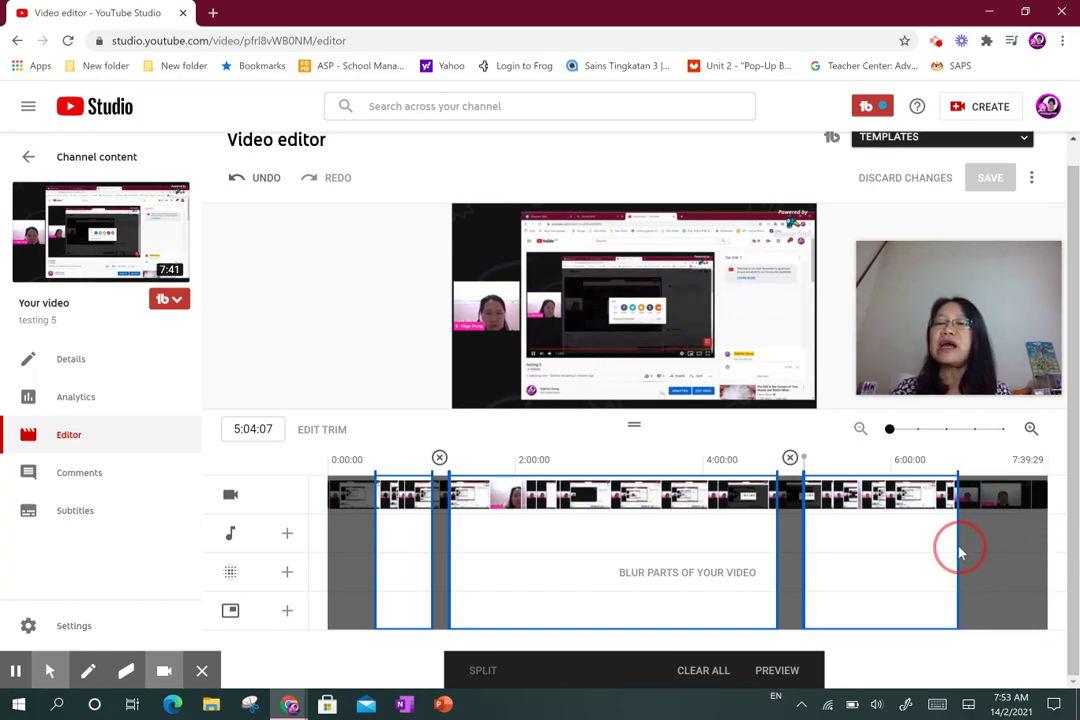
{"action": "mouse_move", "coordinate": [958, 552]}
{"action": "left_mouse_down"}
{"action": "mouse_move", "coordinate": [974, 550]}
{"action": "mouse_move", "coordinate": [965, 545]}
{"action": "left_mouse_up"}
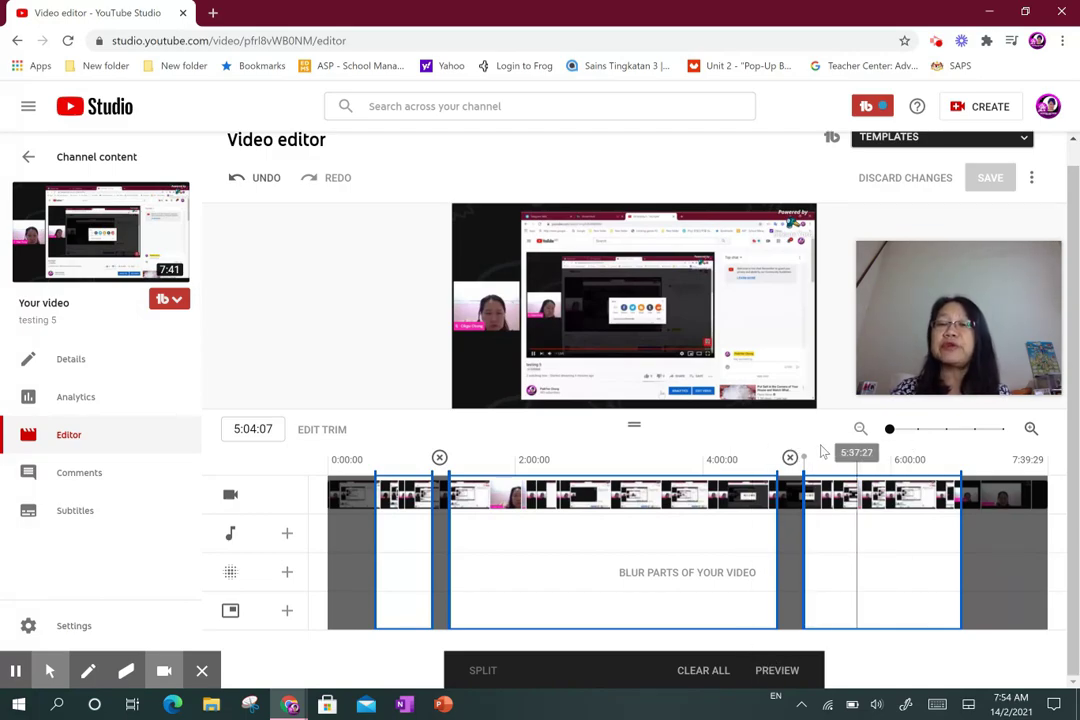
Step: Preview the trimmed video from 0:00:00 and play across the cuts at the start, after 1:06:16 and after 4:47:12
{"action": "left_click", "coordinate": [331, 458]}
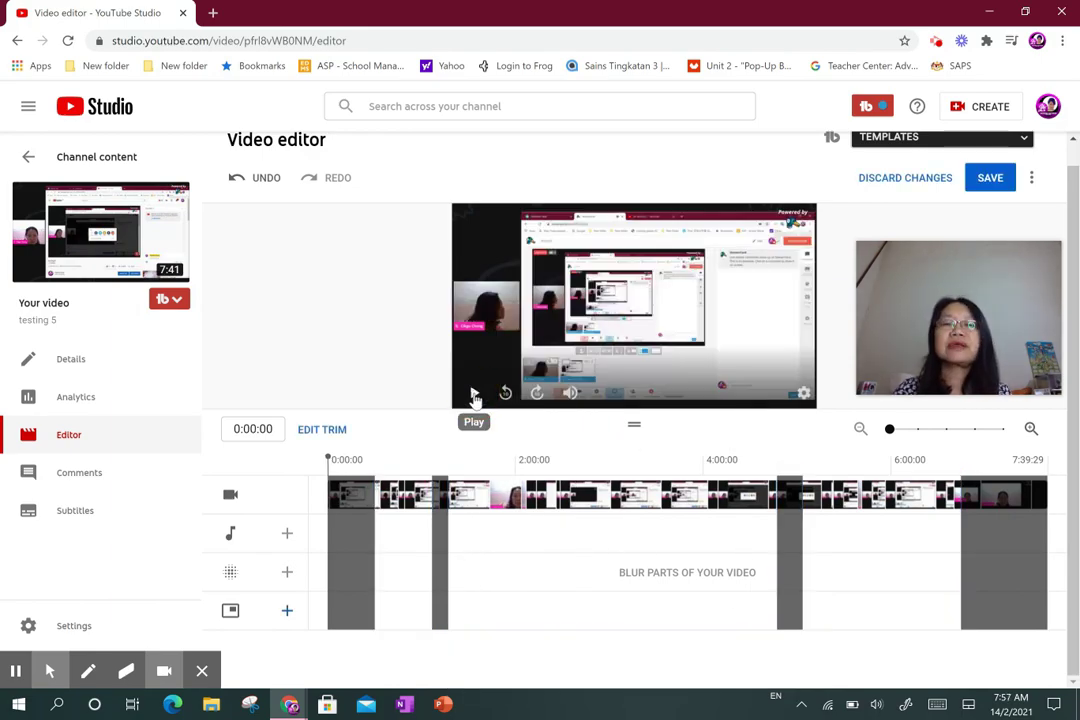
{"action": "left_click", "coordinate": [474, 395]}
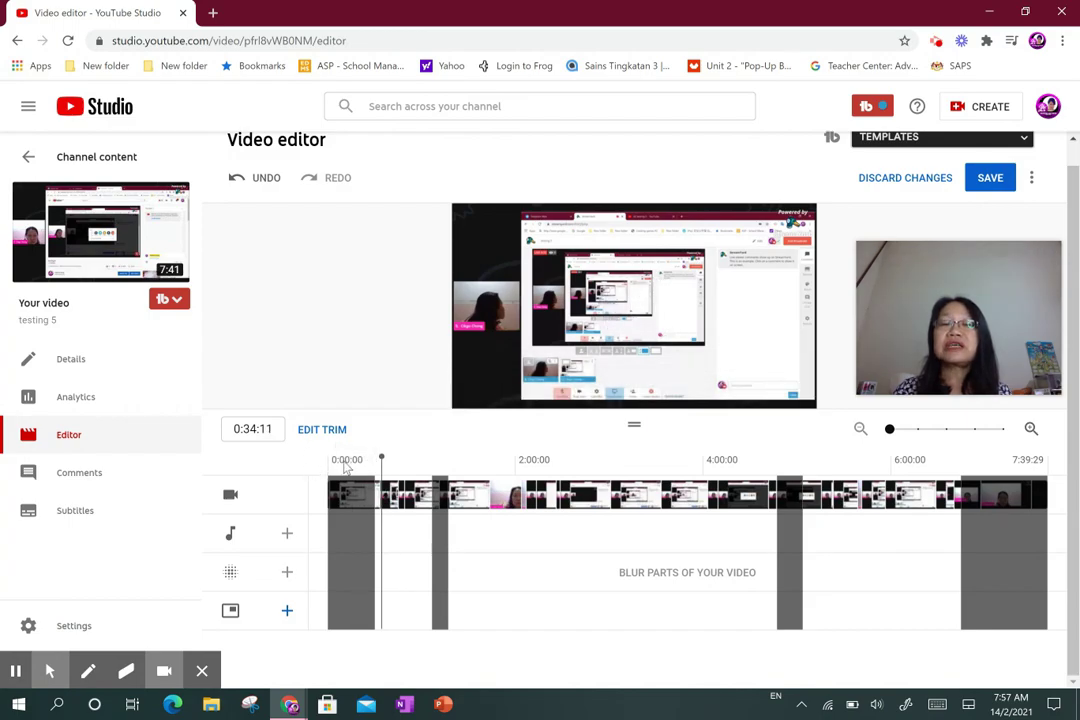
{"action": "left_click", "coordinate": [406, 461]}
{"action": "left_click", "coordinate": [420, 460]}
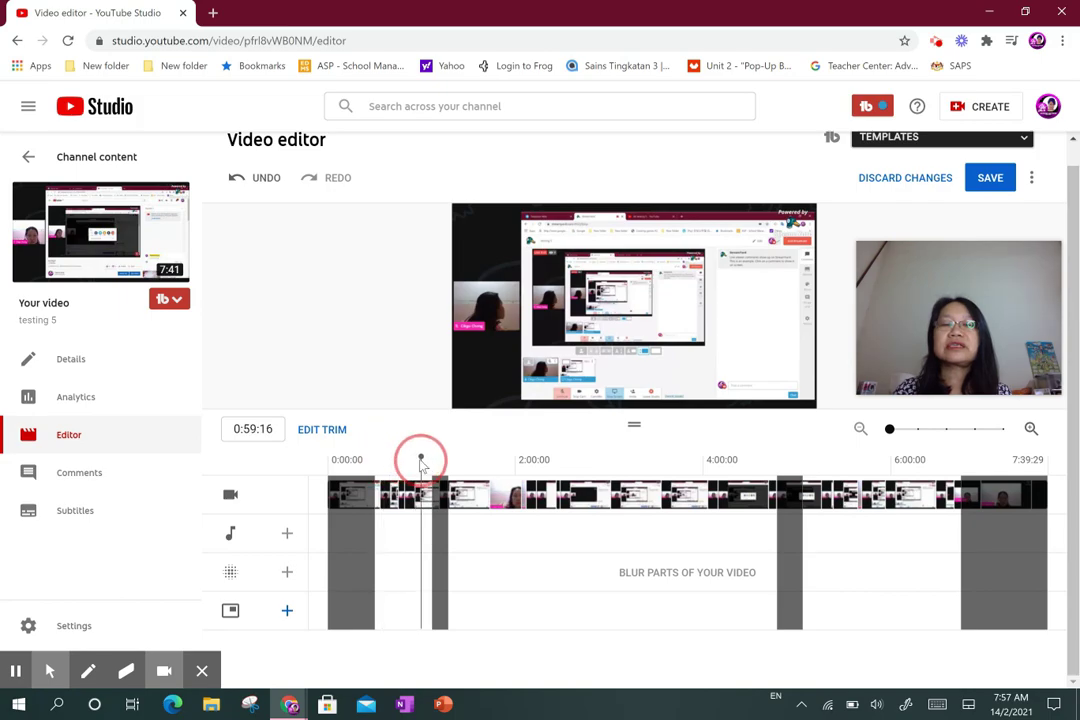
{"action": "left_click", "coordinate": [475, 394]}
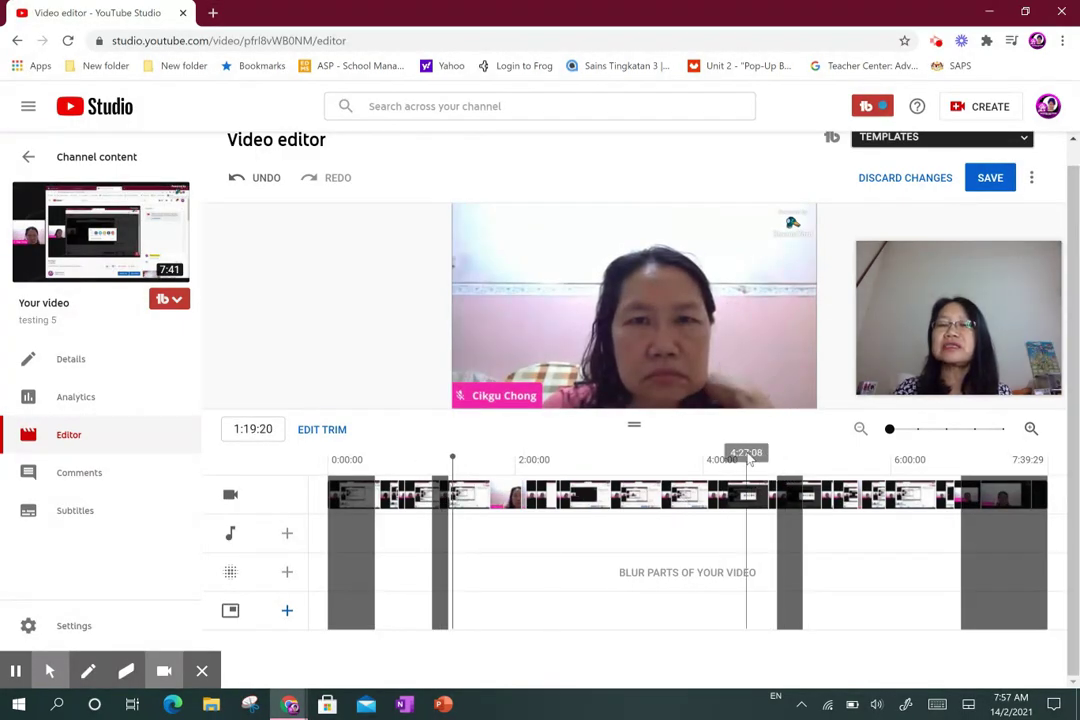
{"action": "left_click", "coordinate": [491, 383]}
{"action": "left_click", "coordinate": [512, 389]}
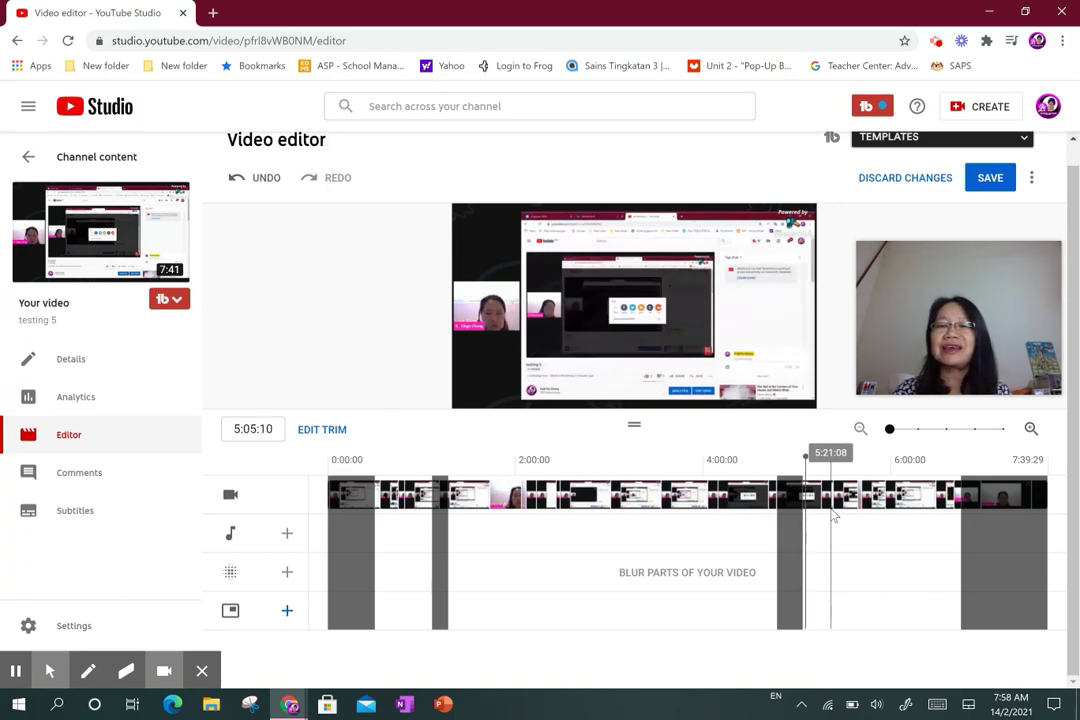
{"action": "mouse_move", "coordinate": [499, 394]}
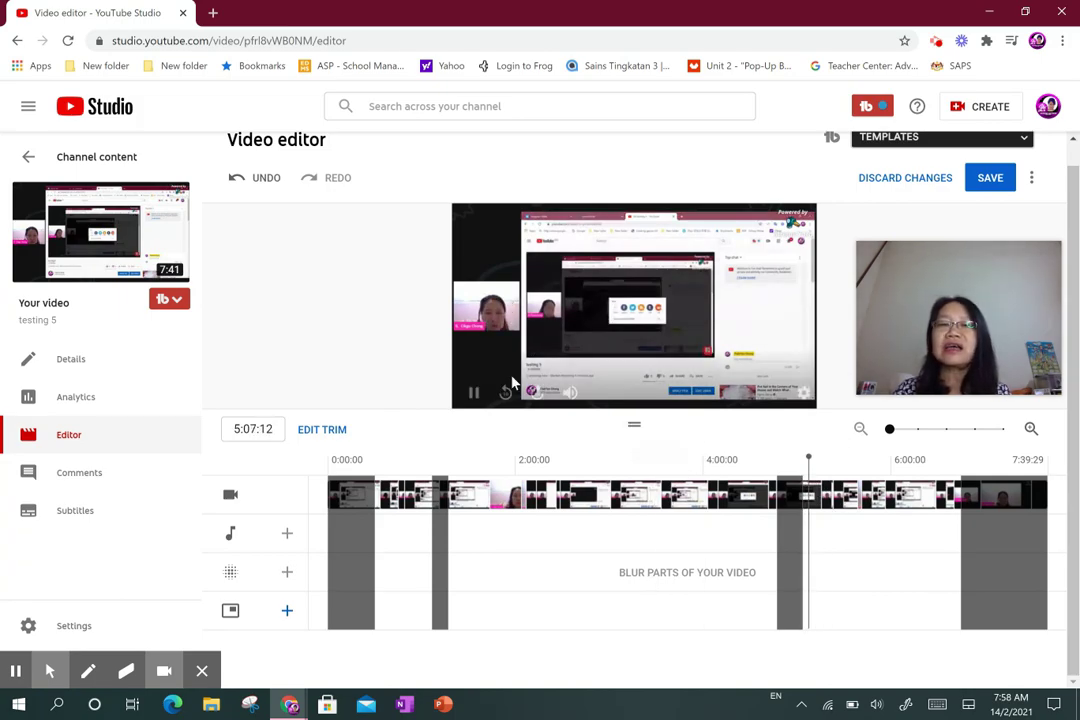
{"action": "left_click", "coordinate": [474, 393]}
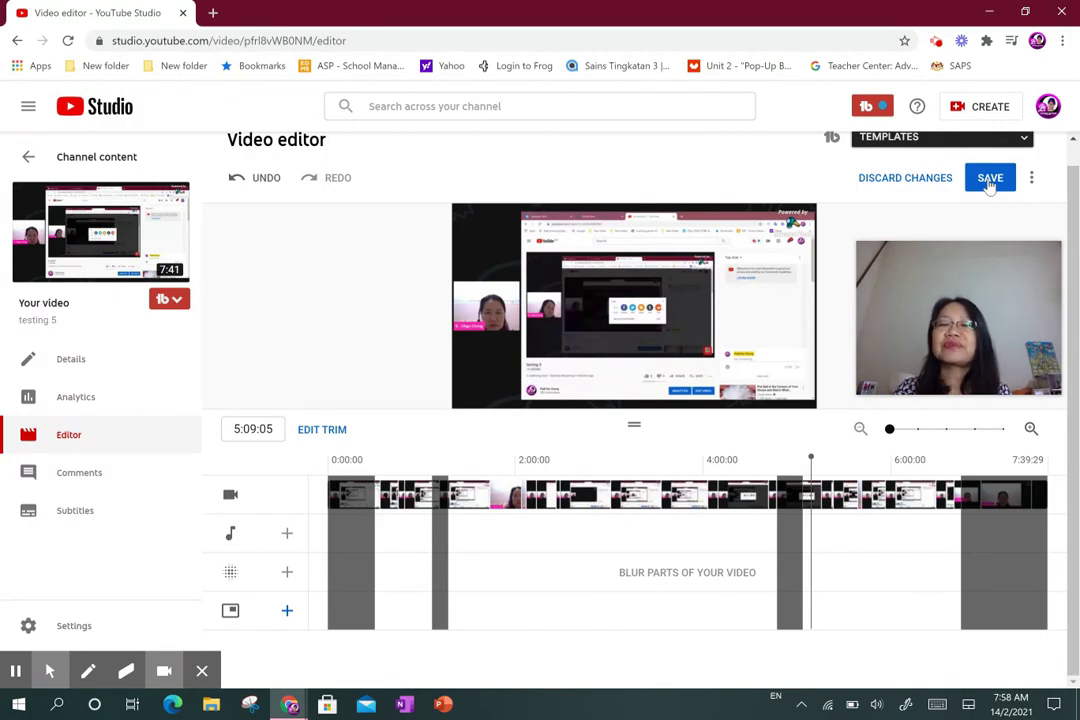
Step: Save the trimmed video over the current version and confirm the changes
{"action": "left_click", "coordinate": [989, 180]}
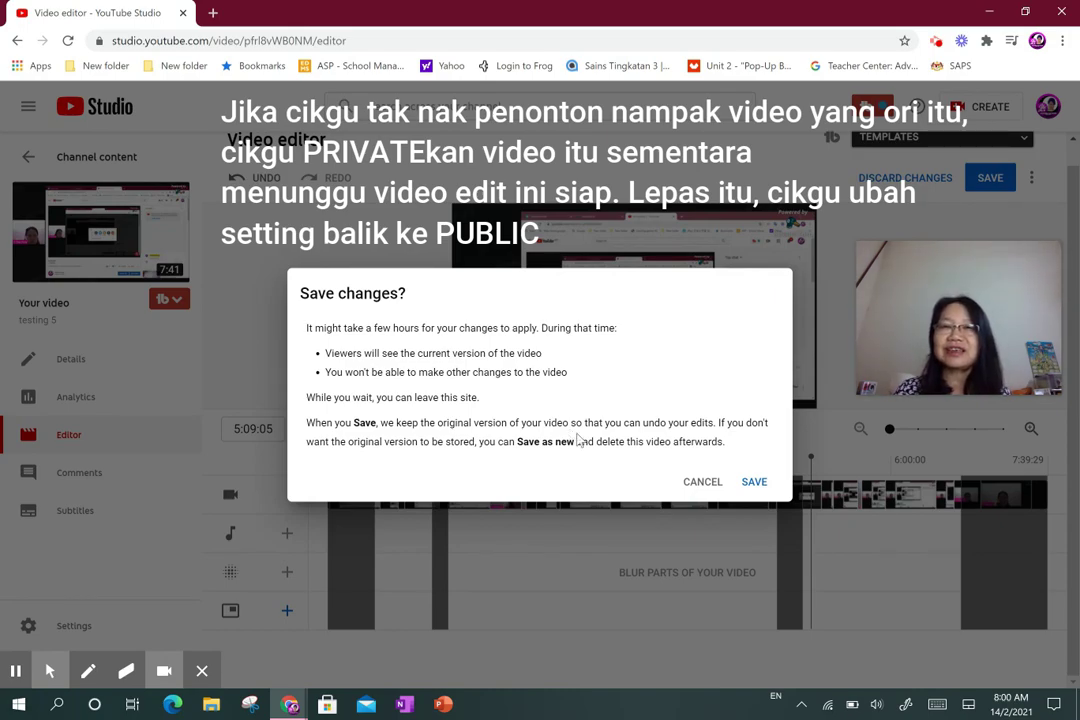
{"action": "left_click", "coordinate": [753, 484]}
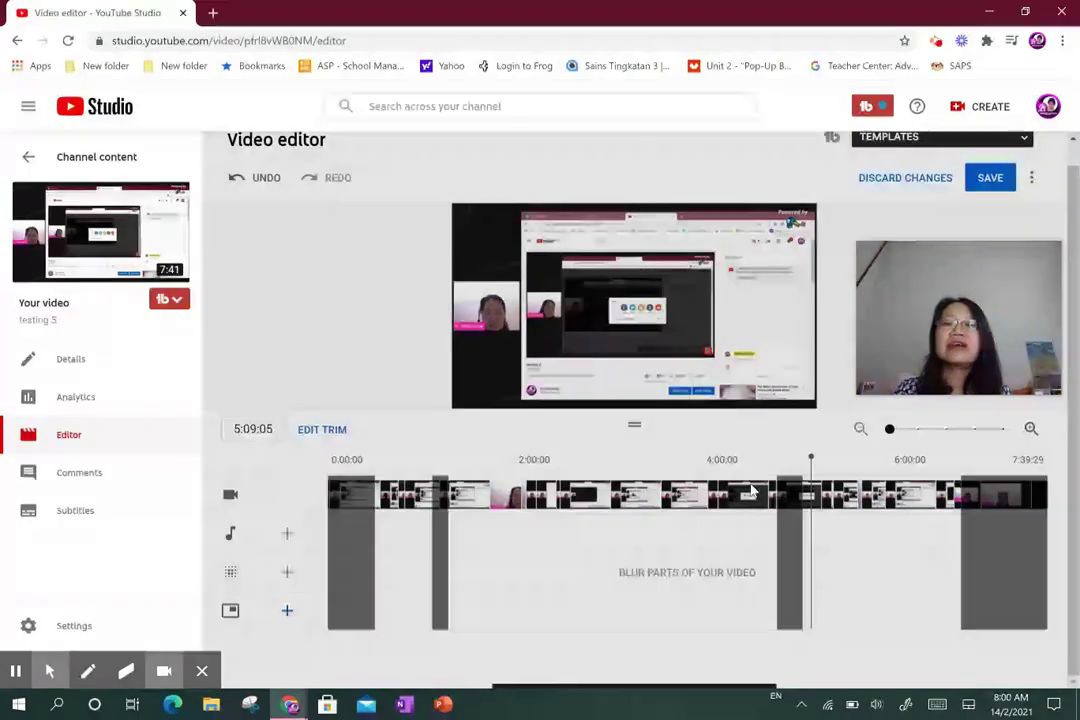